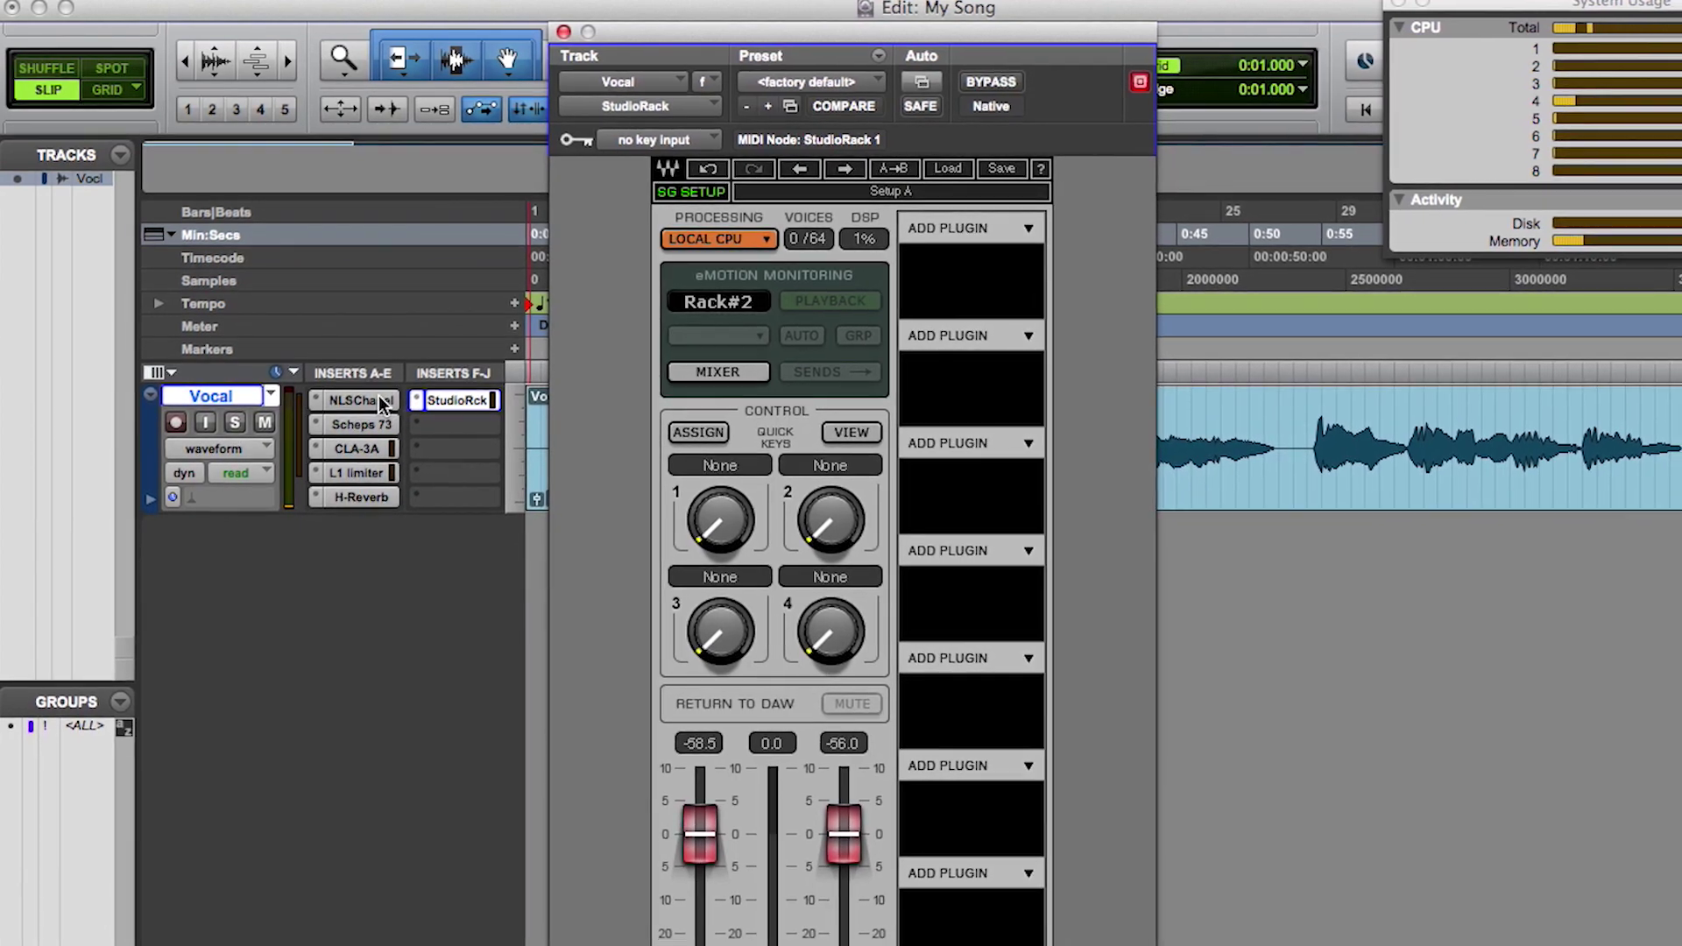
# Open the NLSChannel insert on the Vocal track beside the empty StudioRack.
pyautogui.click(380, 396)
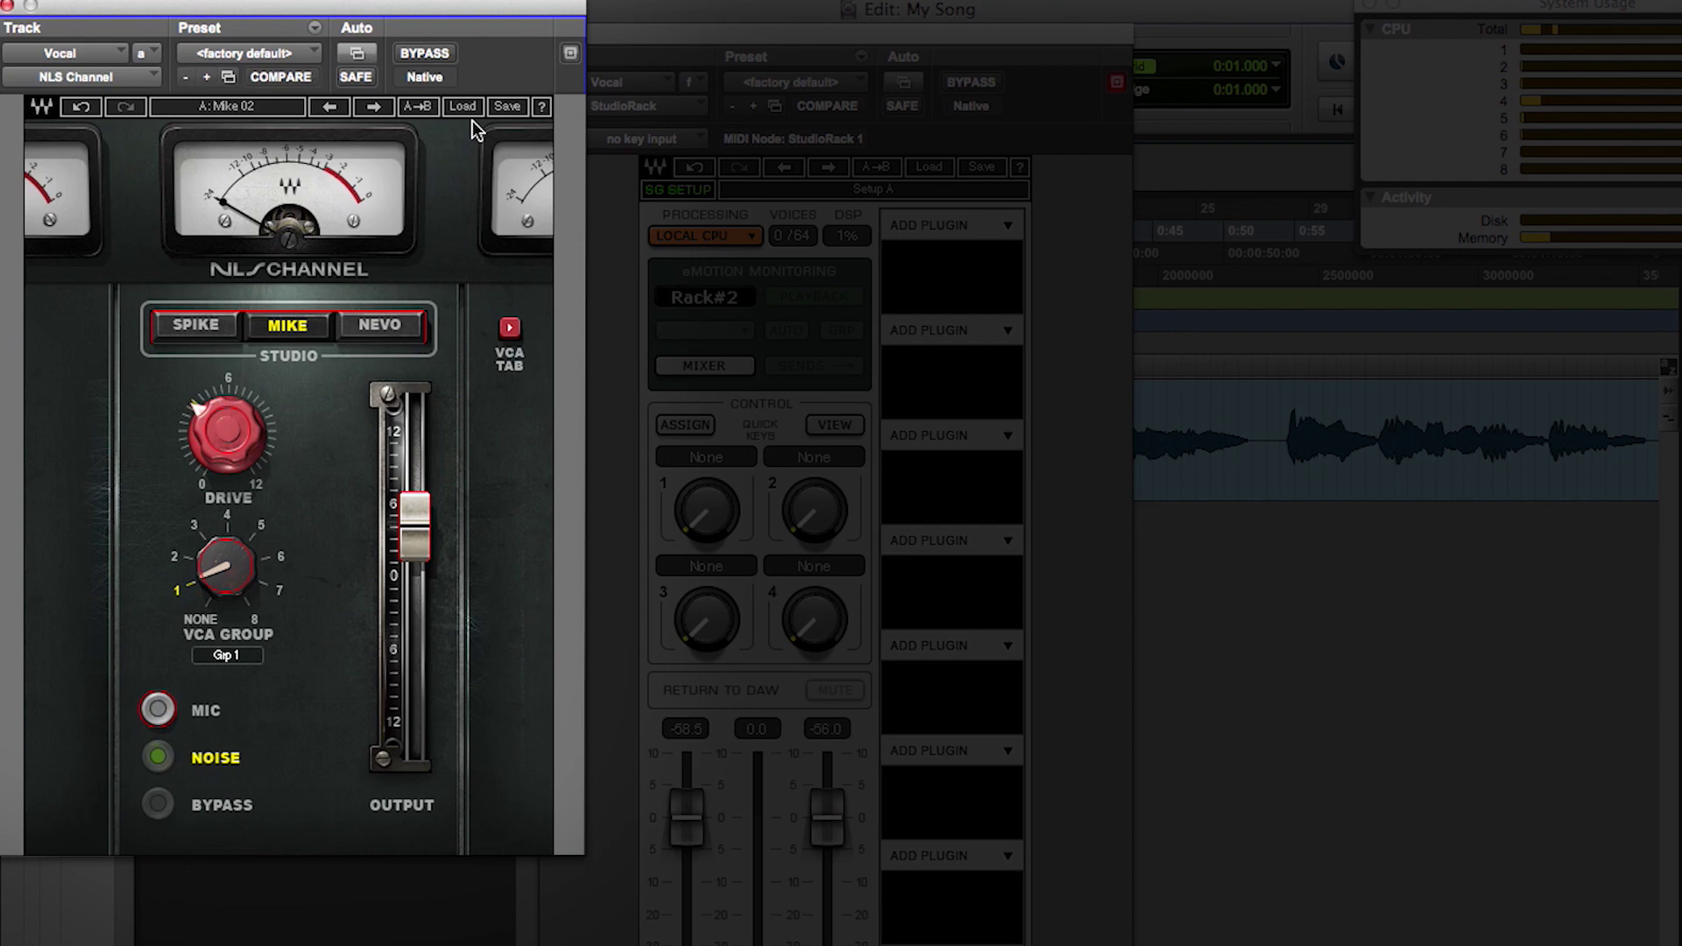
# Copy the NLS Channel preset and paste it into StudioRack's first slot.
pyautogui.click(508, 106)
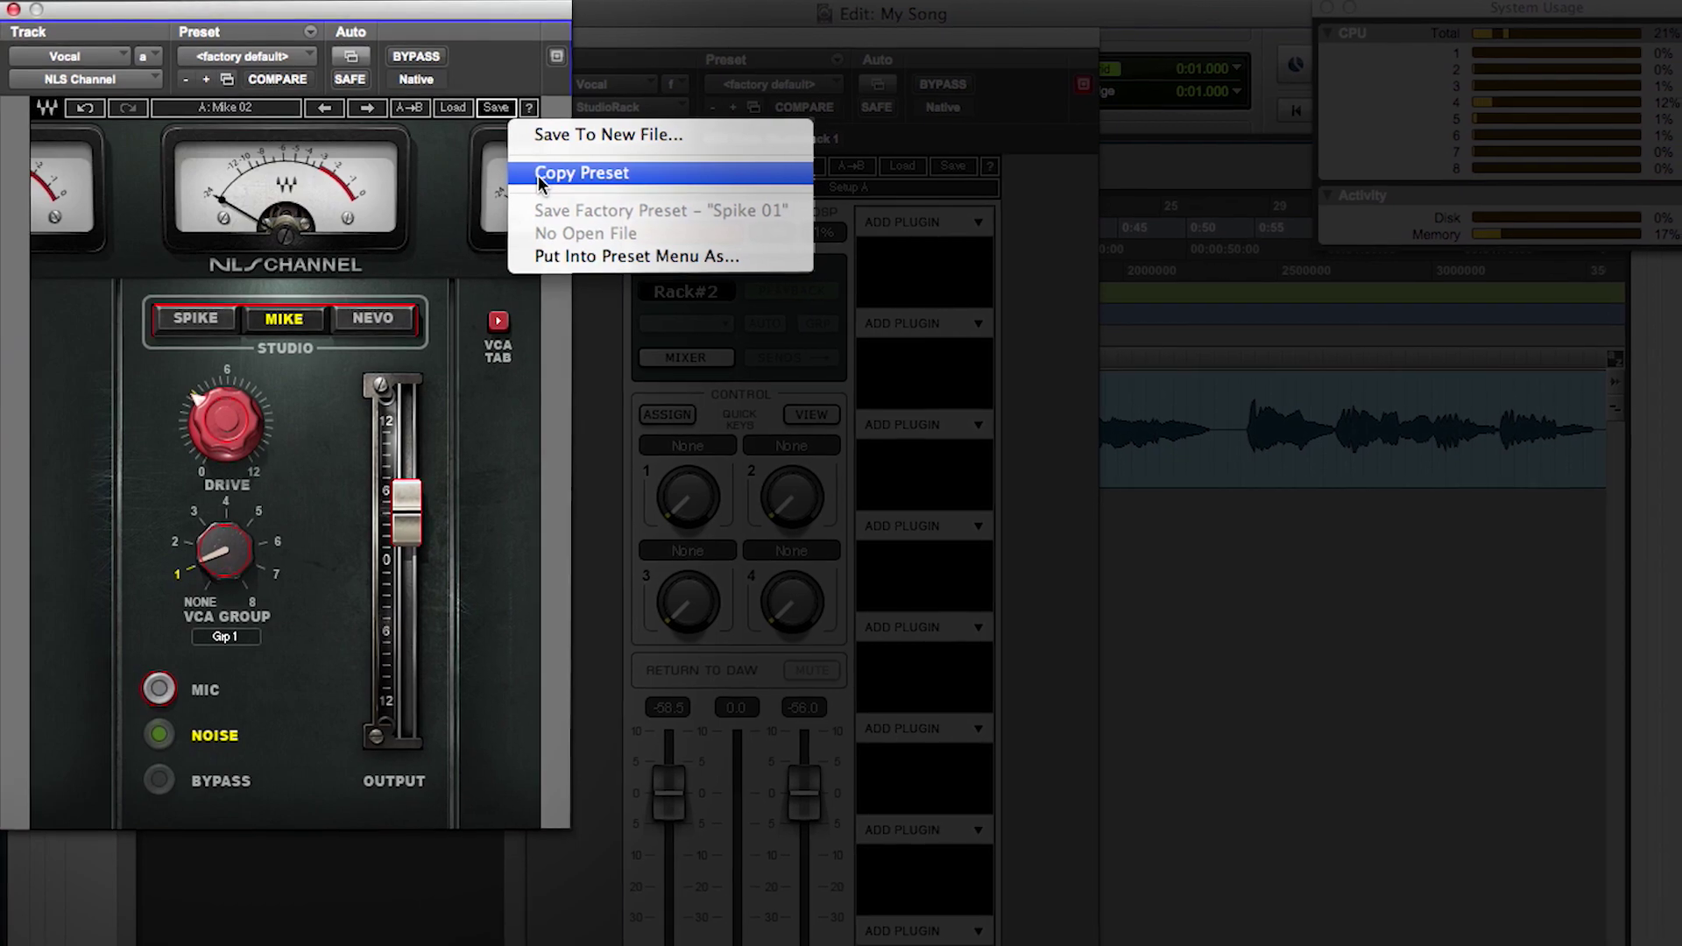
pyautogui.click(539, 176)
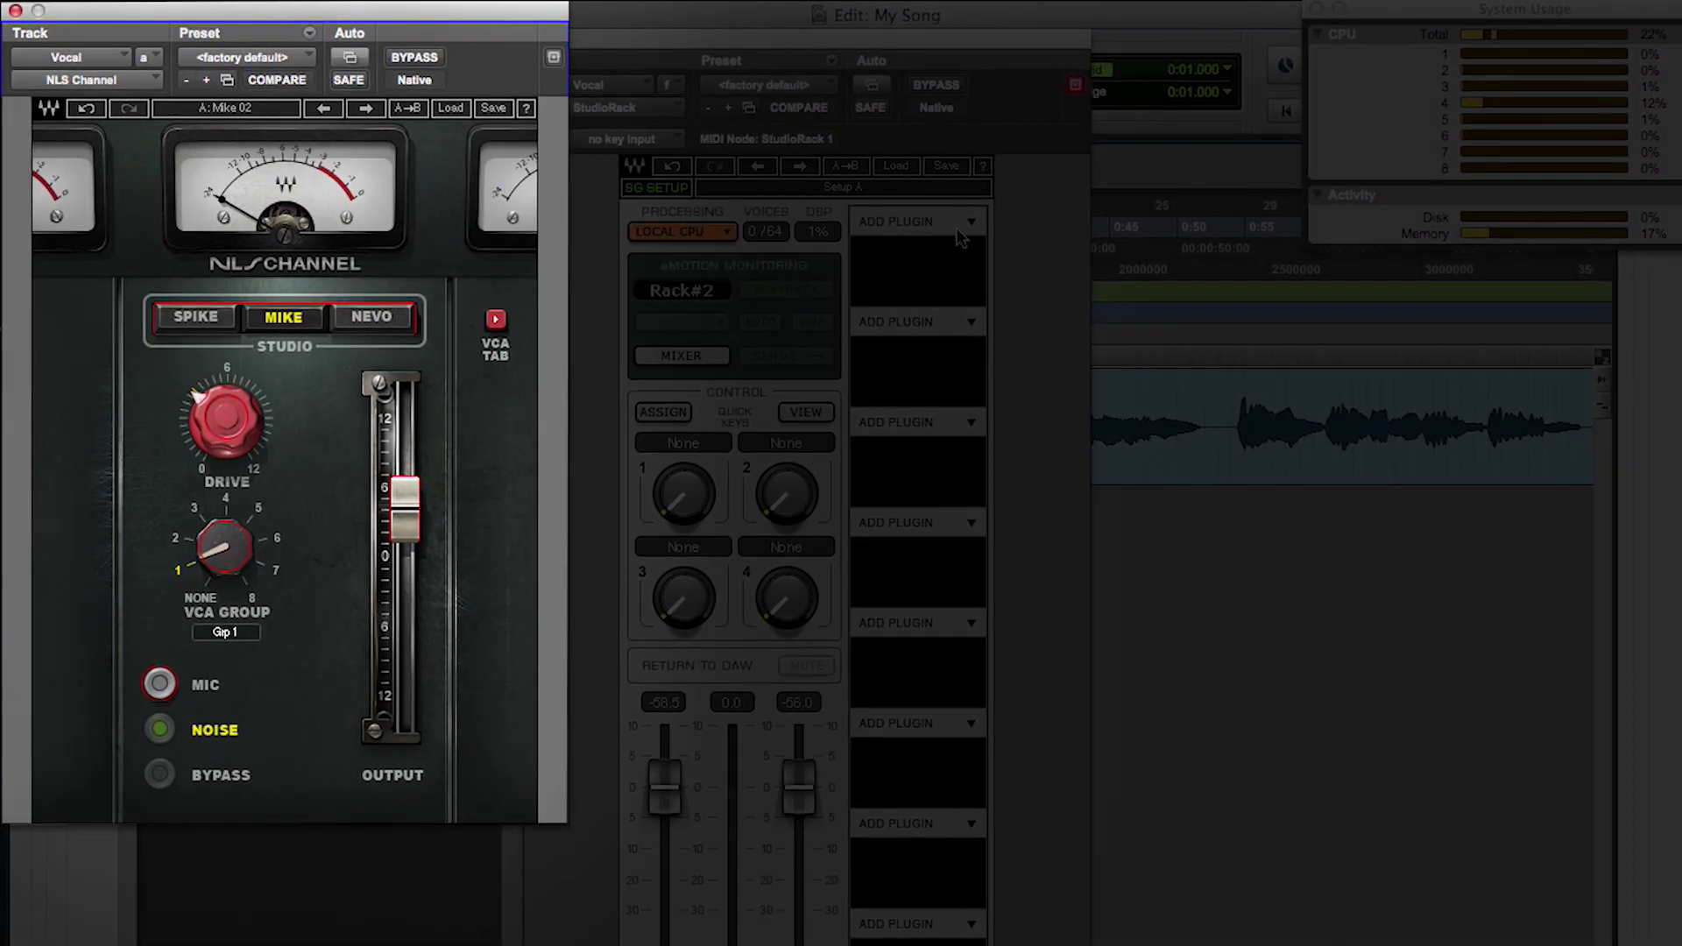
pyautogui.click(914, 221)
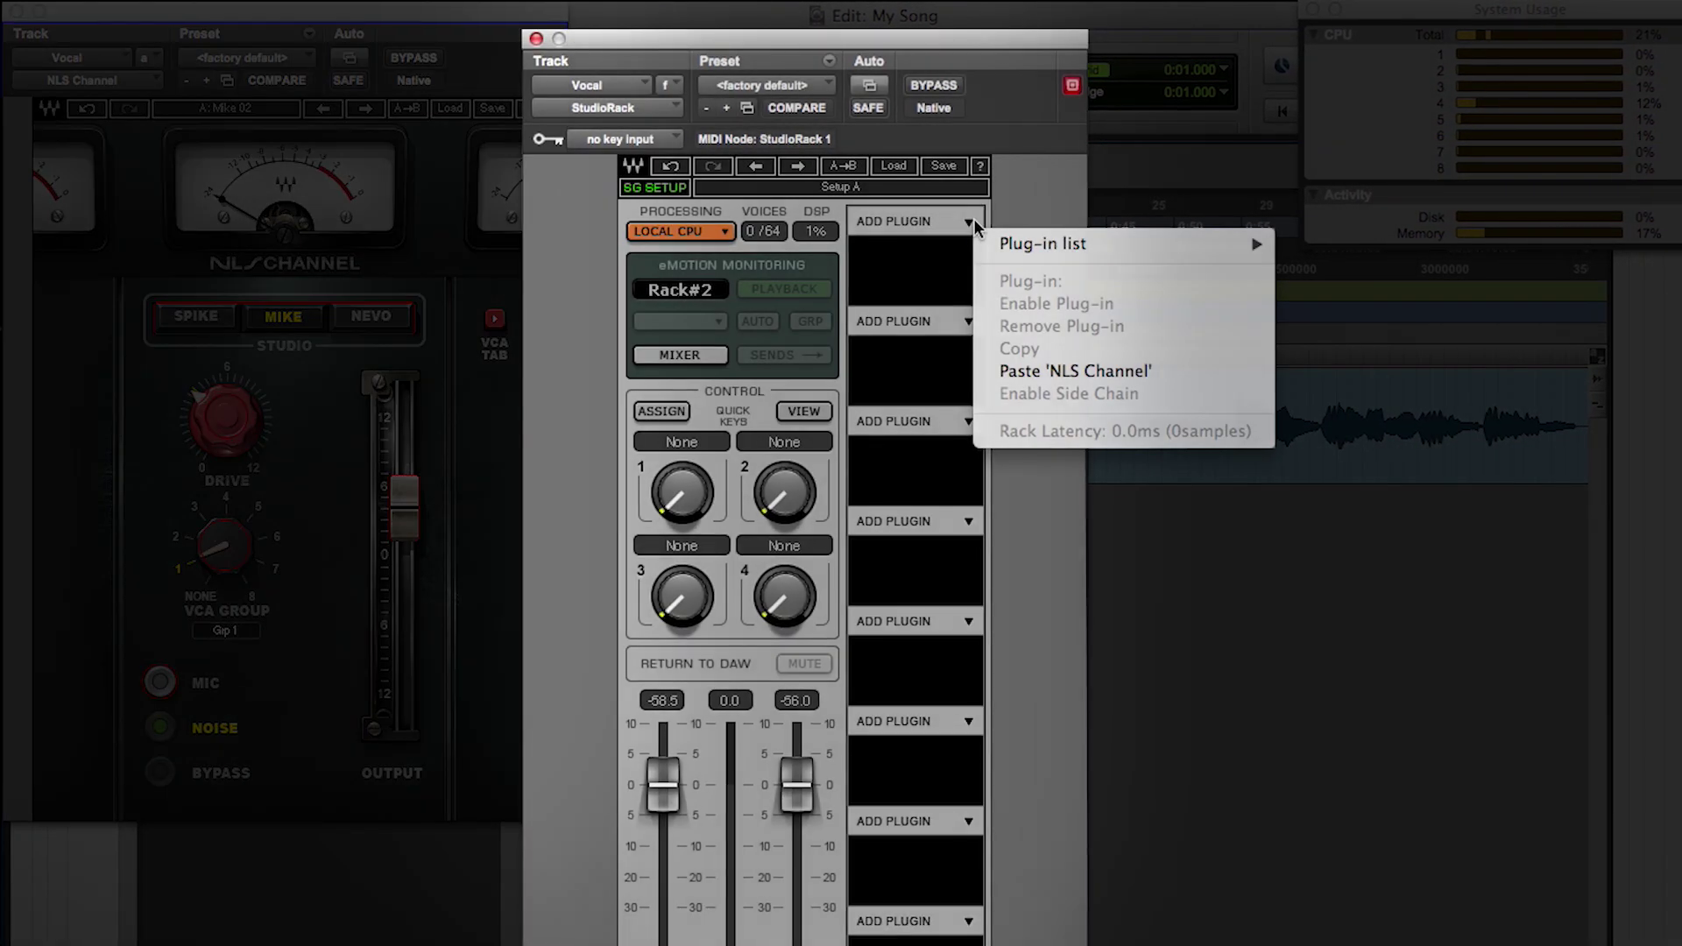
pyautogui.click(1061, 376)
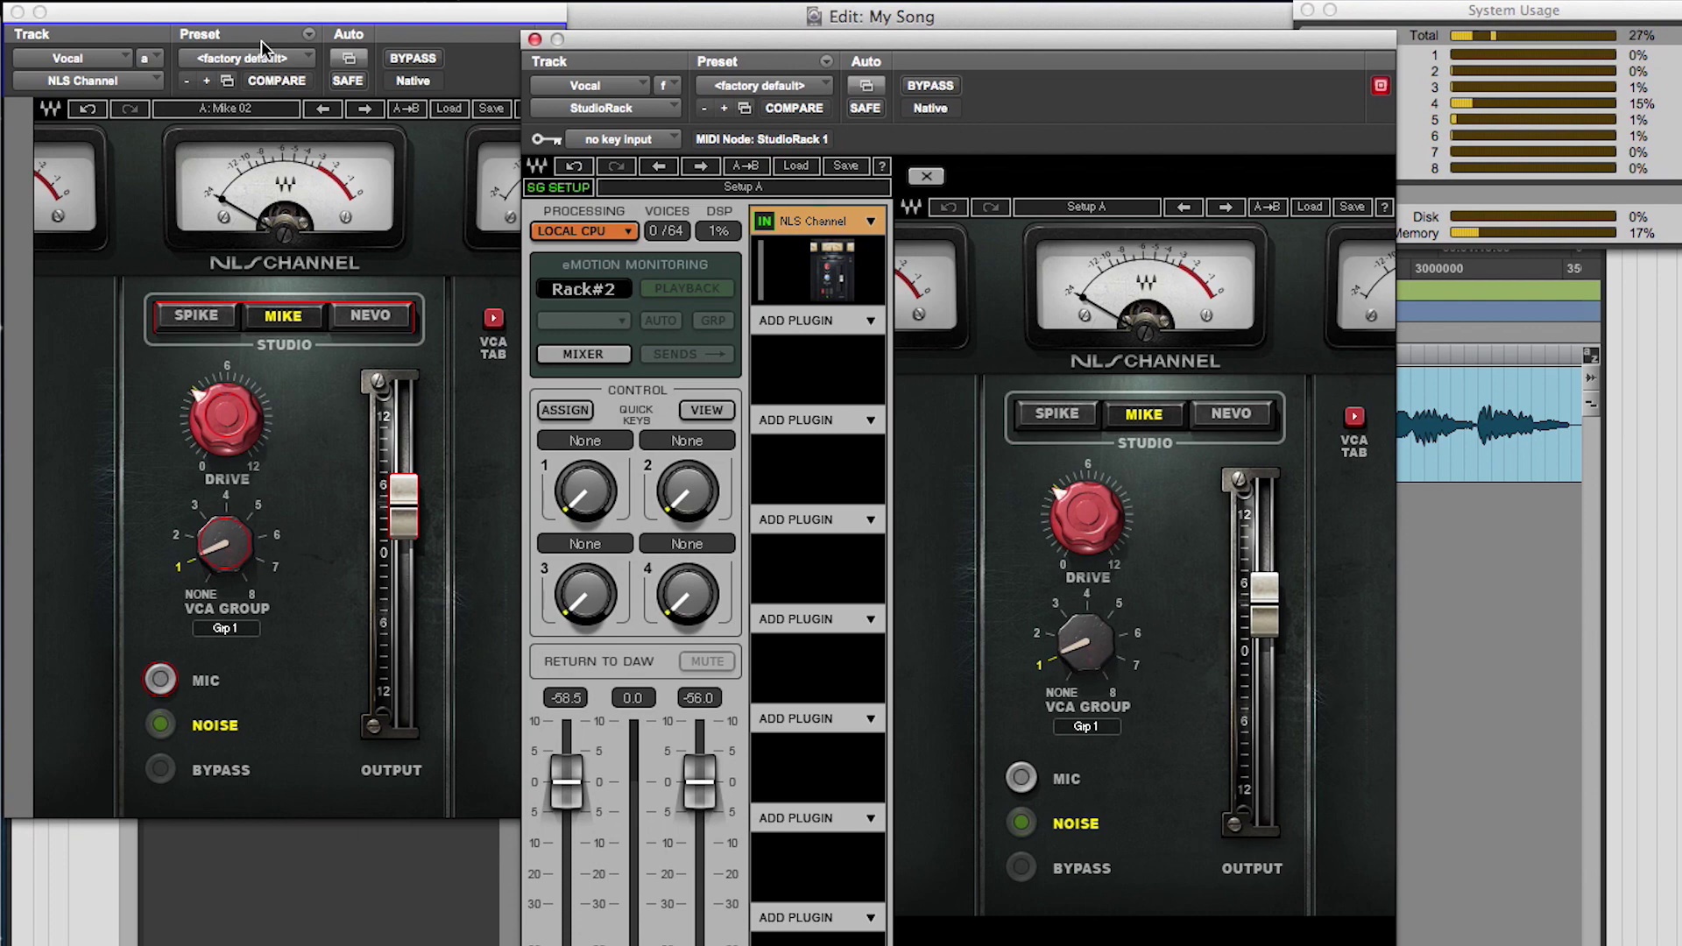
# Close NLS Channel and paste Scheps 73 into the next StudioRack slot.
pyautogui.click(18, 13)
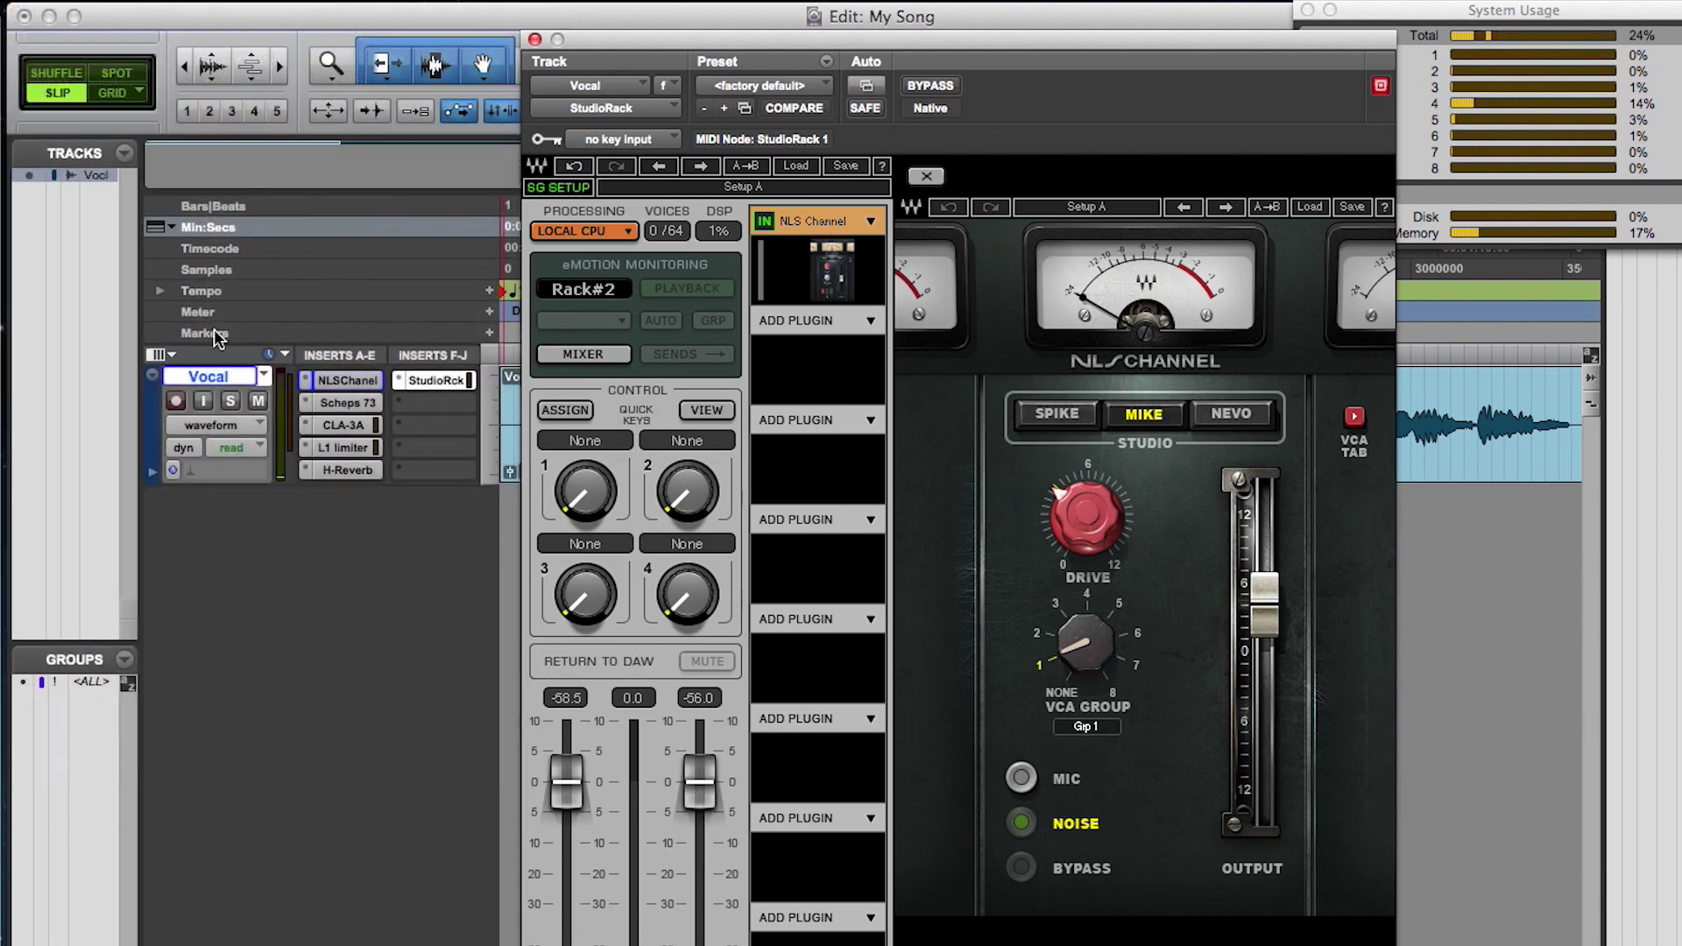
pyautogui.click(348, 403)
pyautogui.rightClick(870, 322)
pyautogui.click(956, 470)
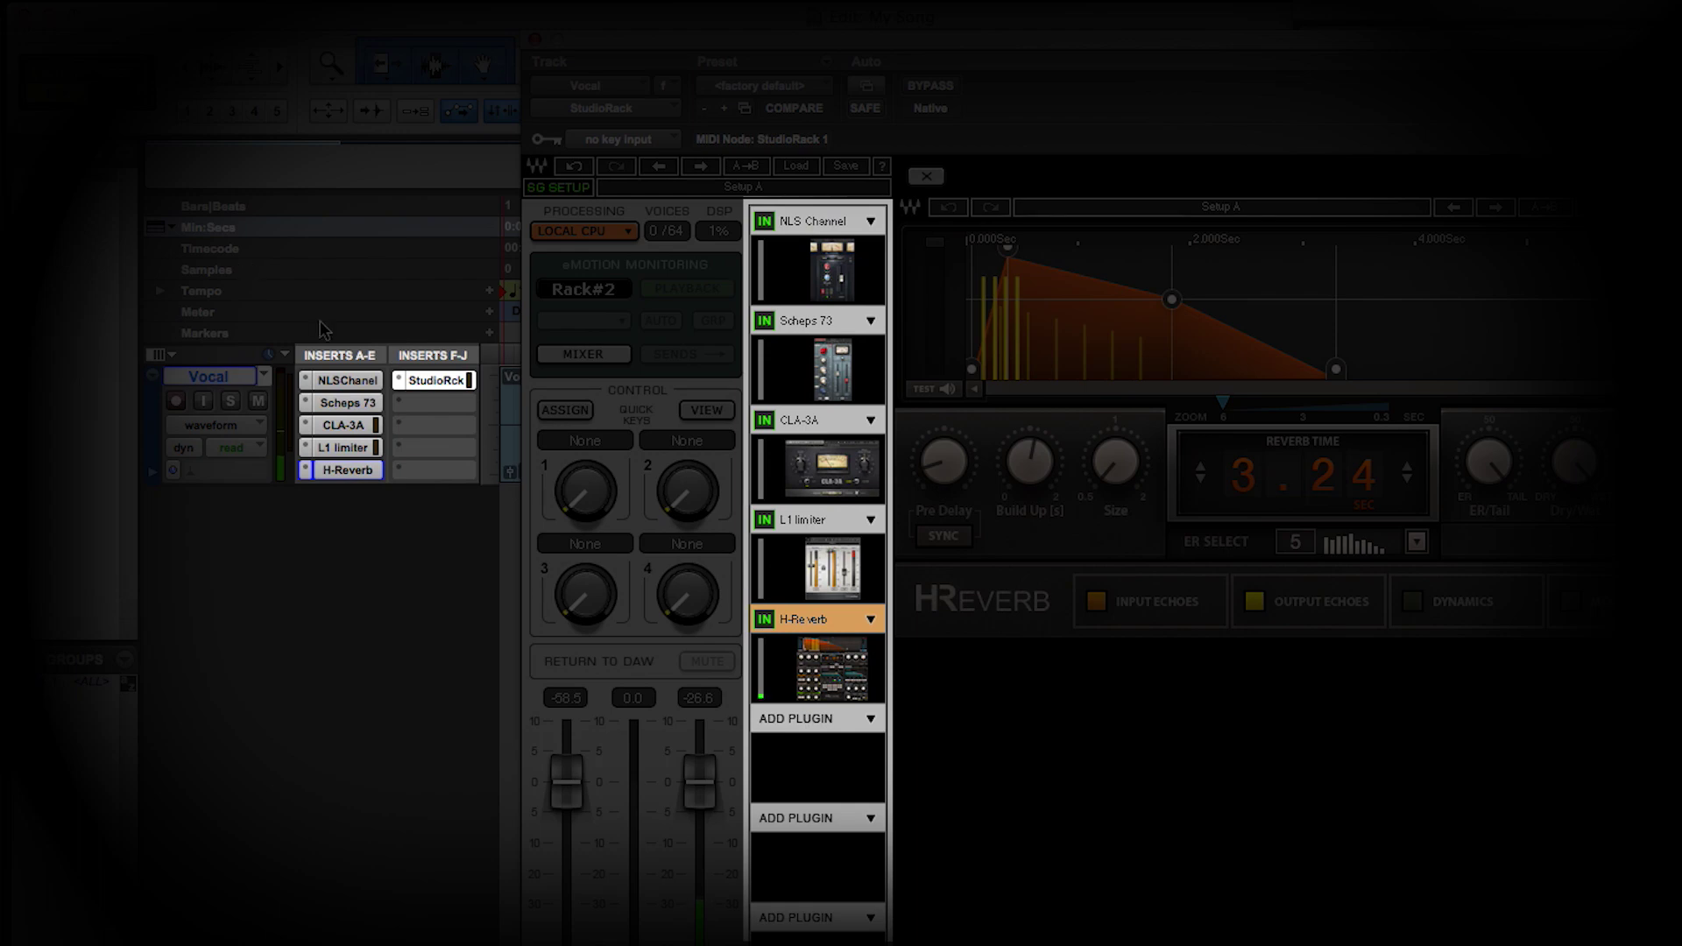
# Set the Vocal track's original inserts to 'no insert', leaving only StudioRack.
pyautogui.click(345, 380)
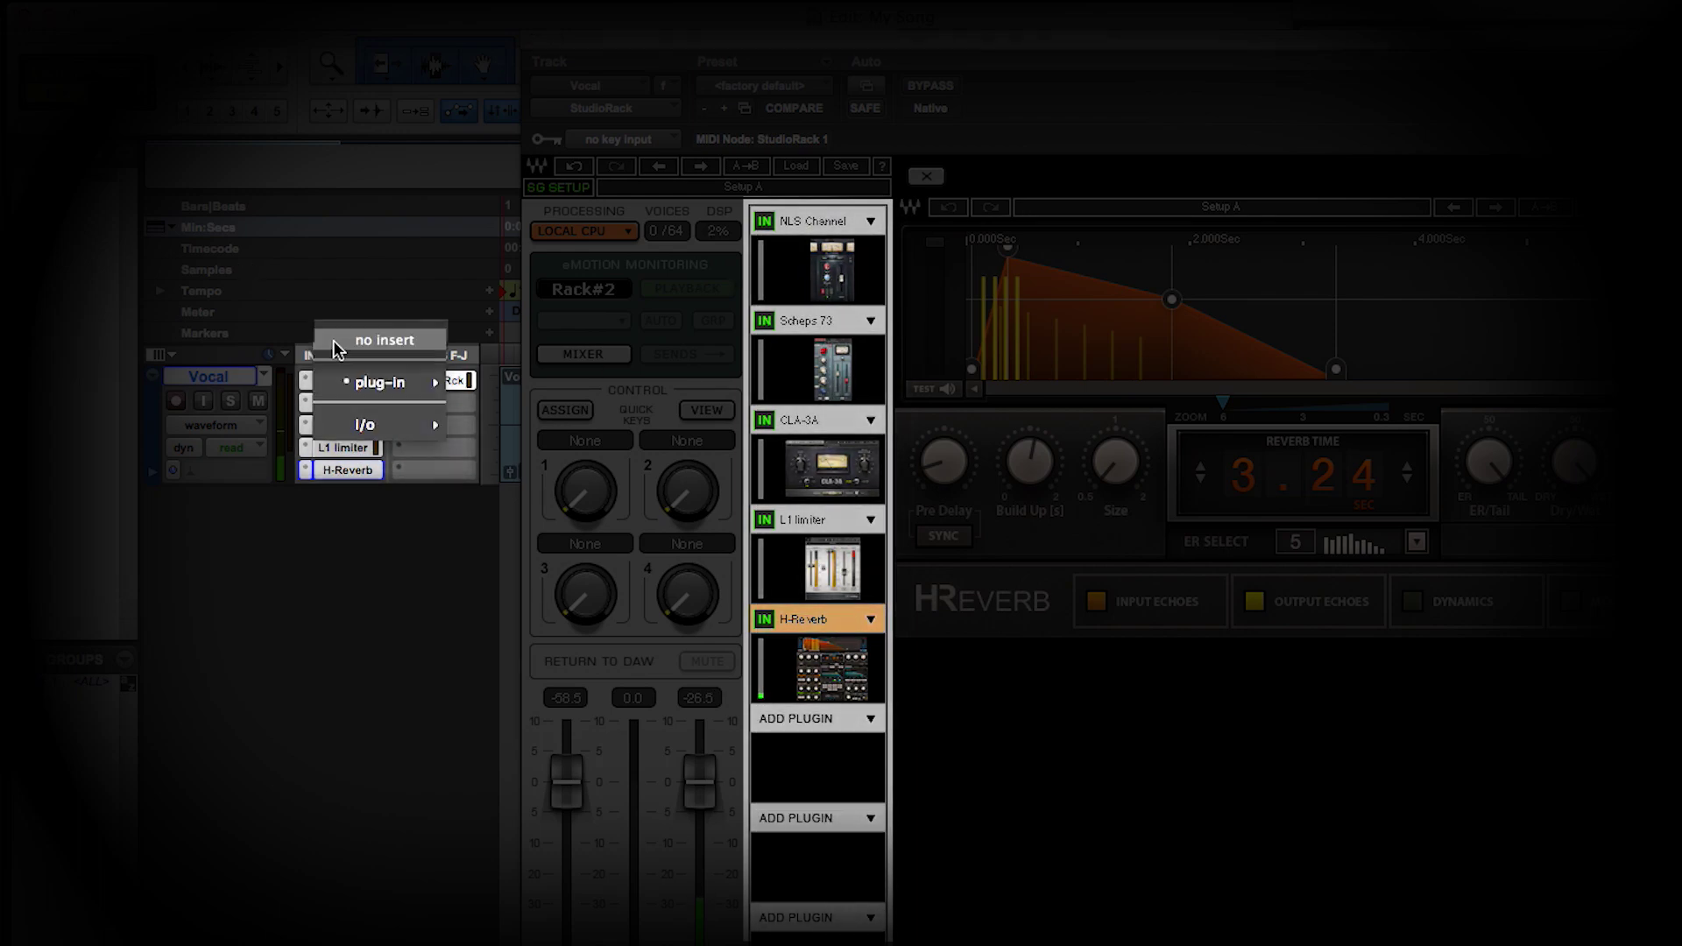
pyautogui.click(382, 341)
pyautogui.click(345, 447)
pyautogui.click(347, 415)
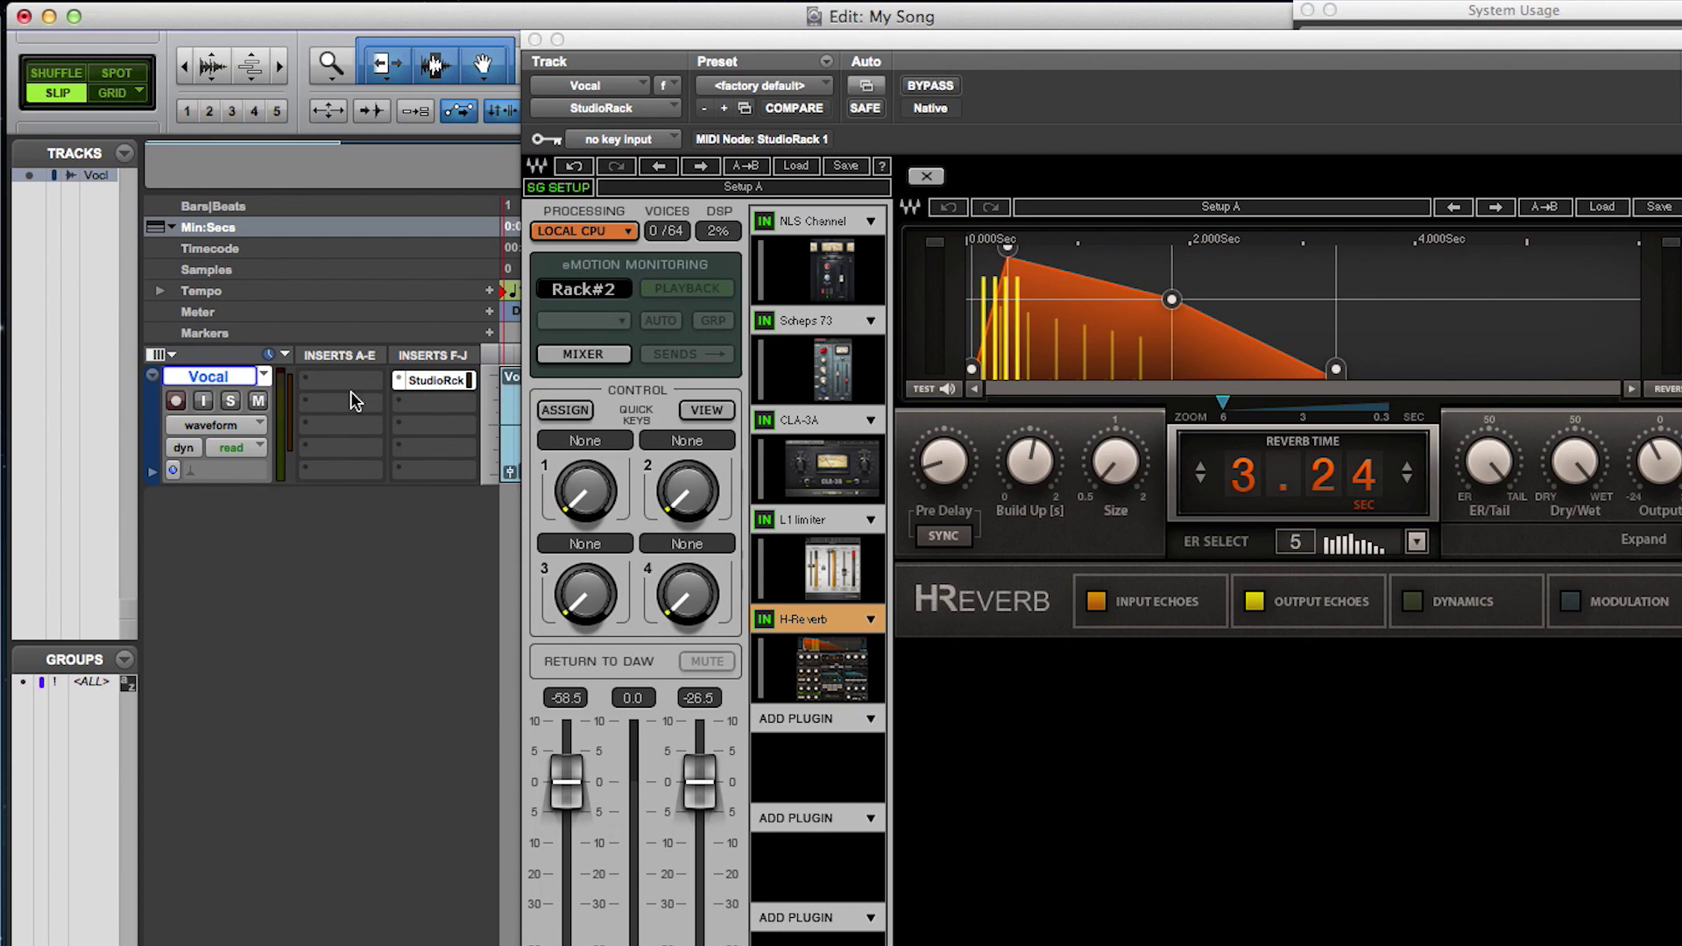
pyautogui.click(853, 164)
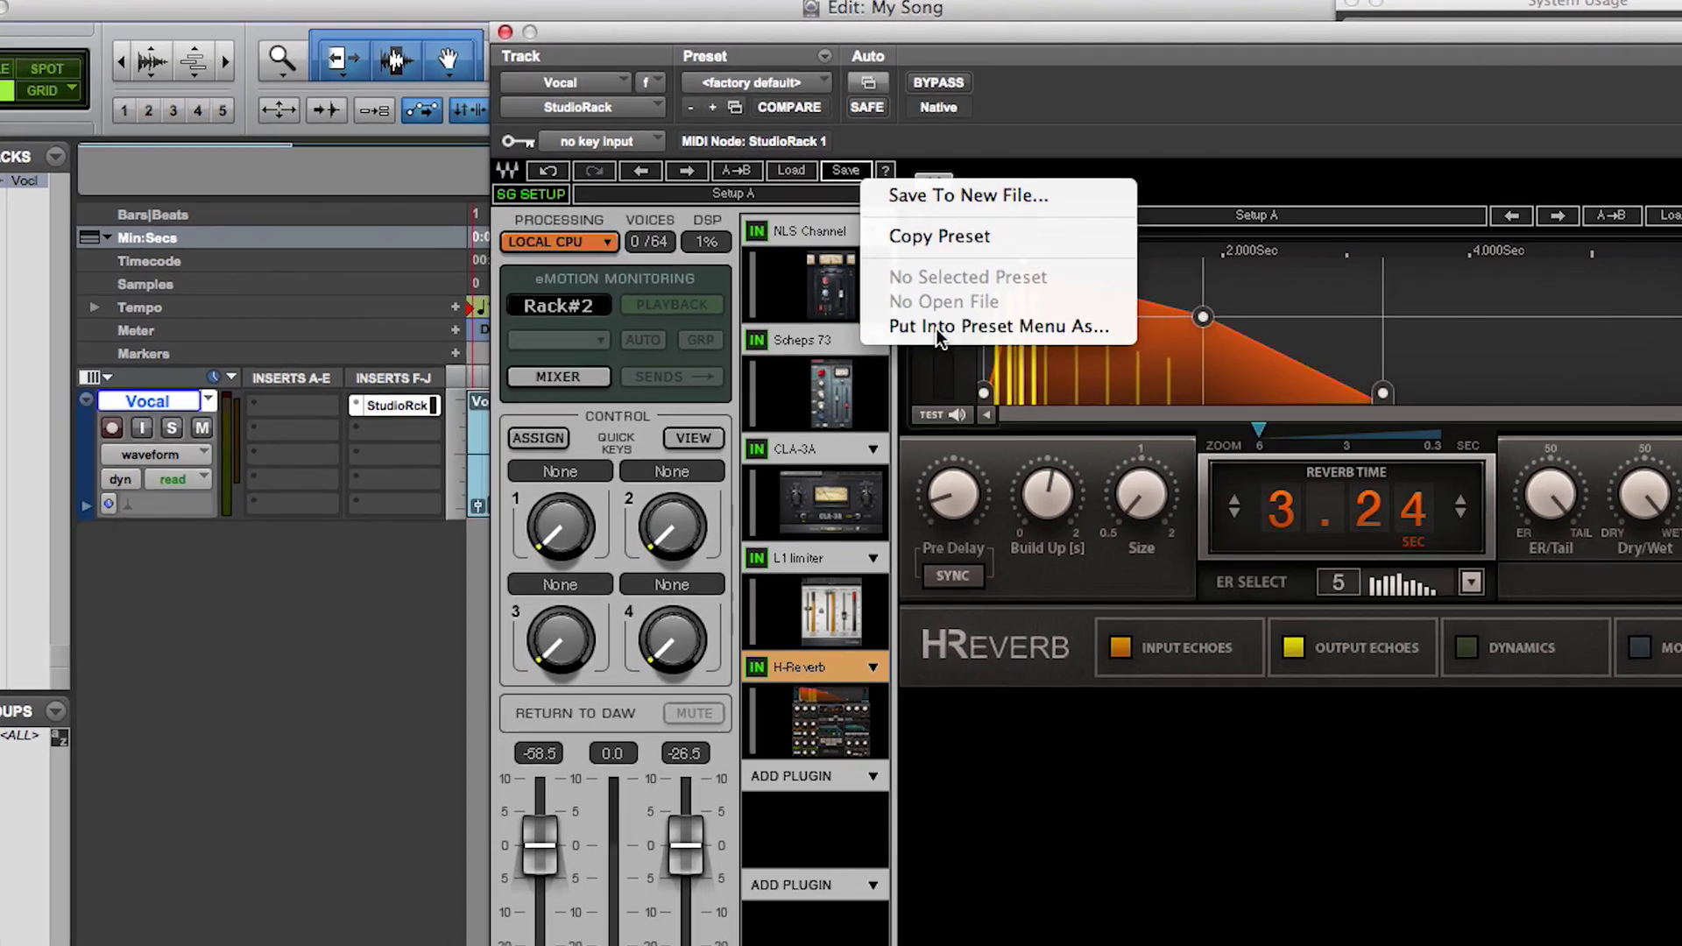
# Save the rack chain as preset 'Female Vocal' and load it in another DAW's rack.
pyautogui.click(946, 307)
pyautogui.write('Femal')
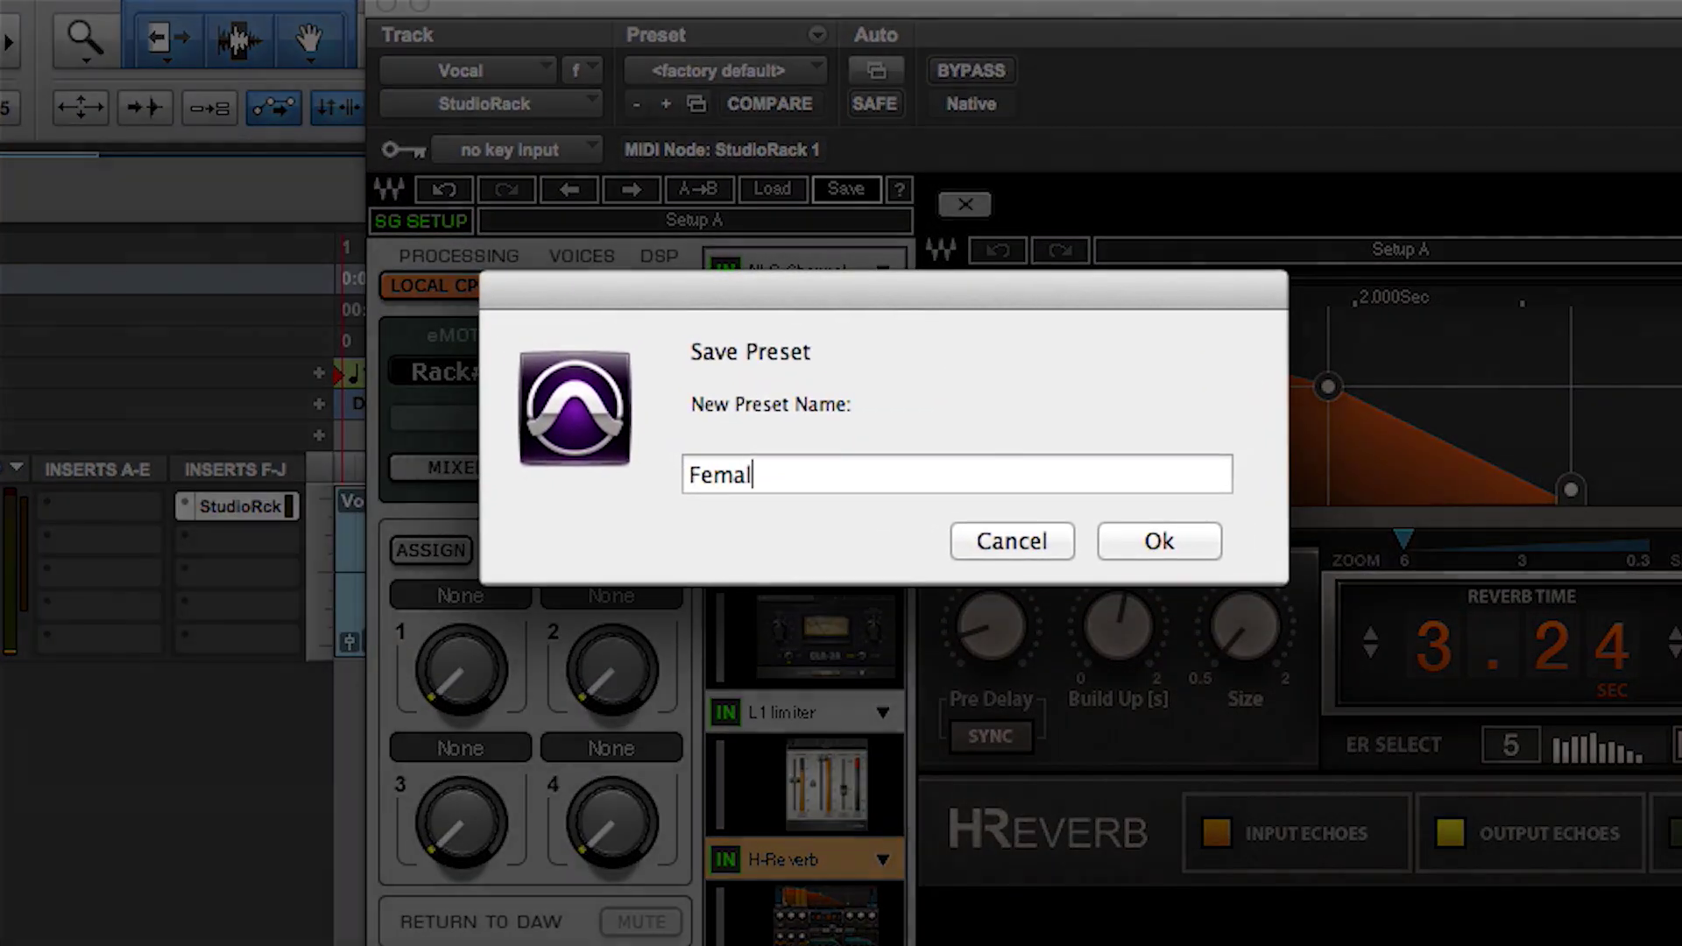
pyautogui.write('e Vocal')
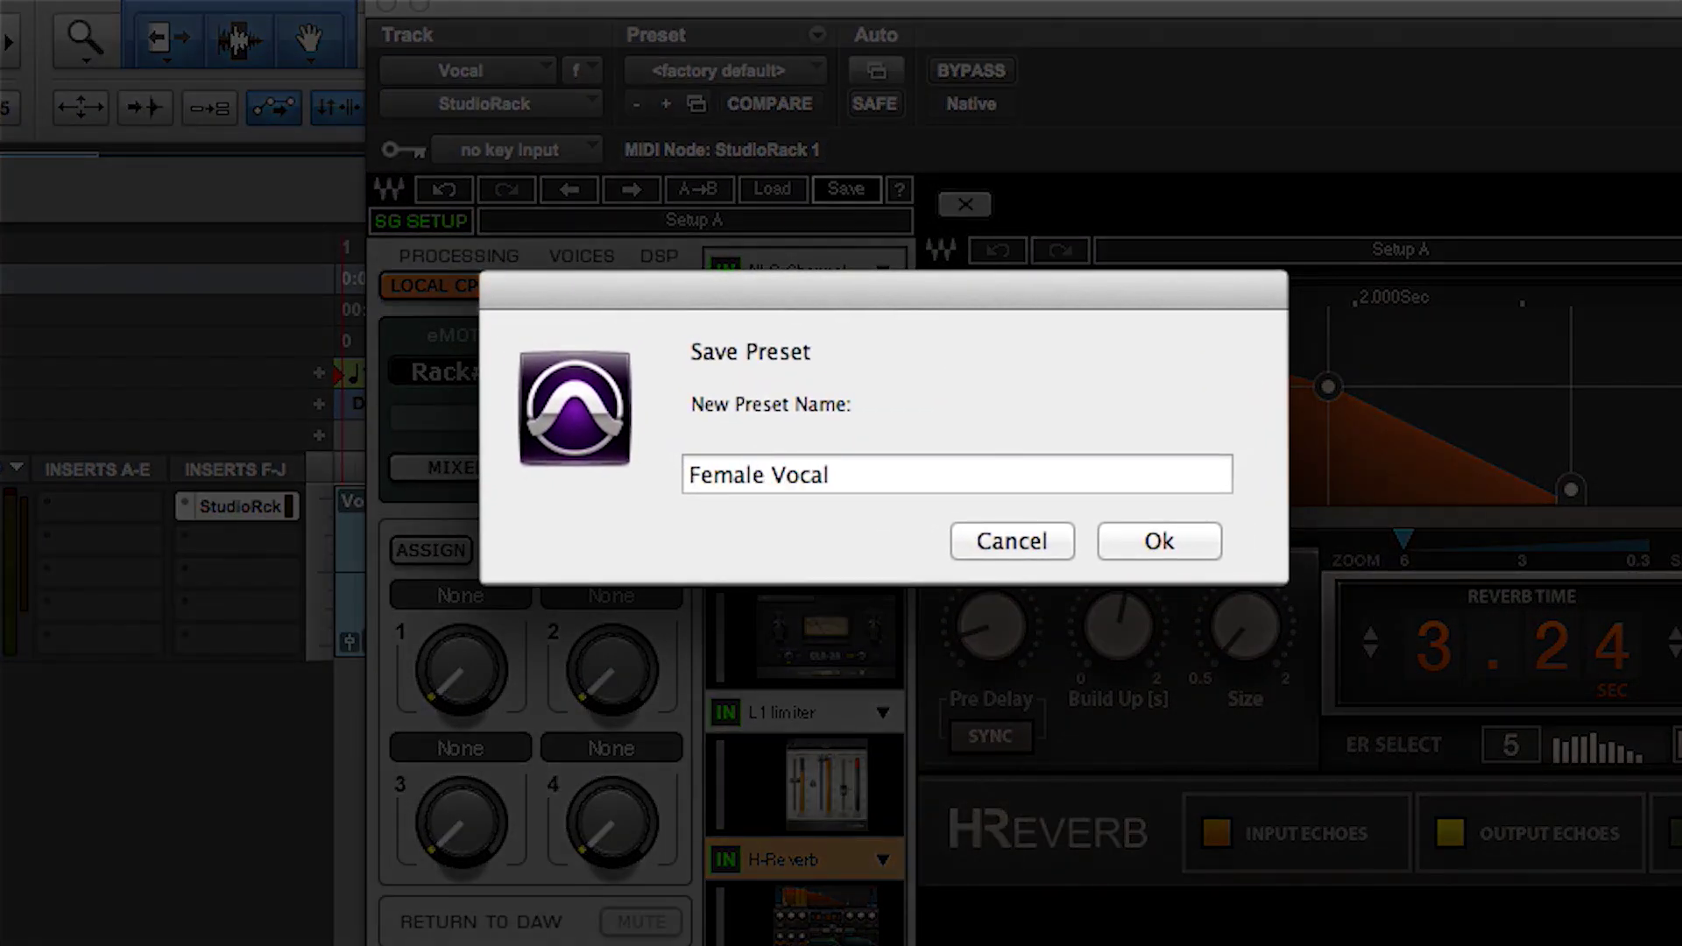
pyautogui.press('Return')
pyautogui.click(772, 187)
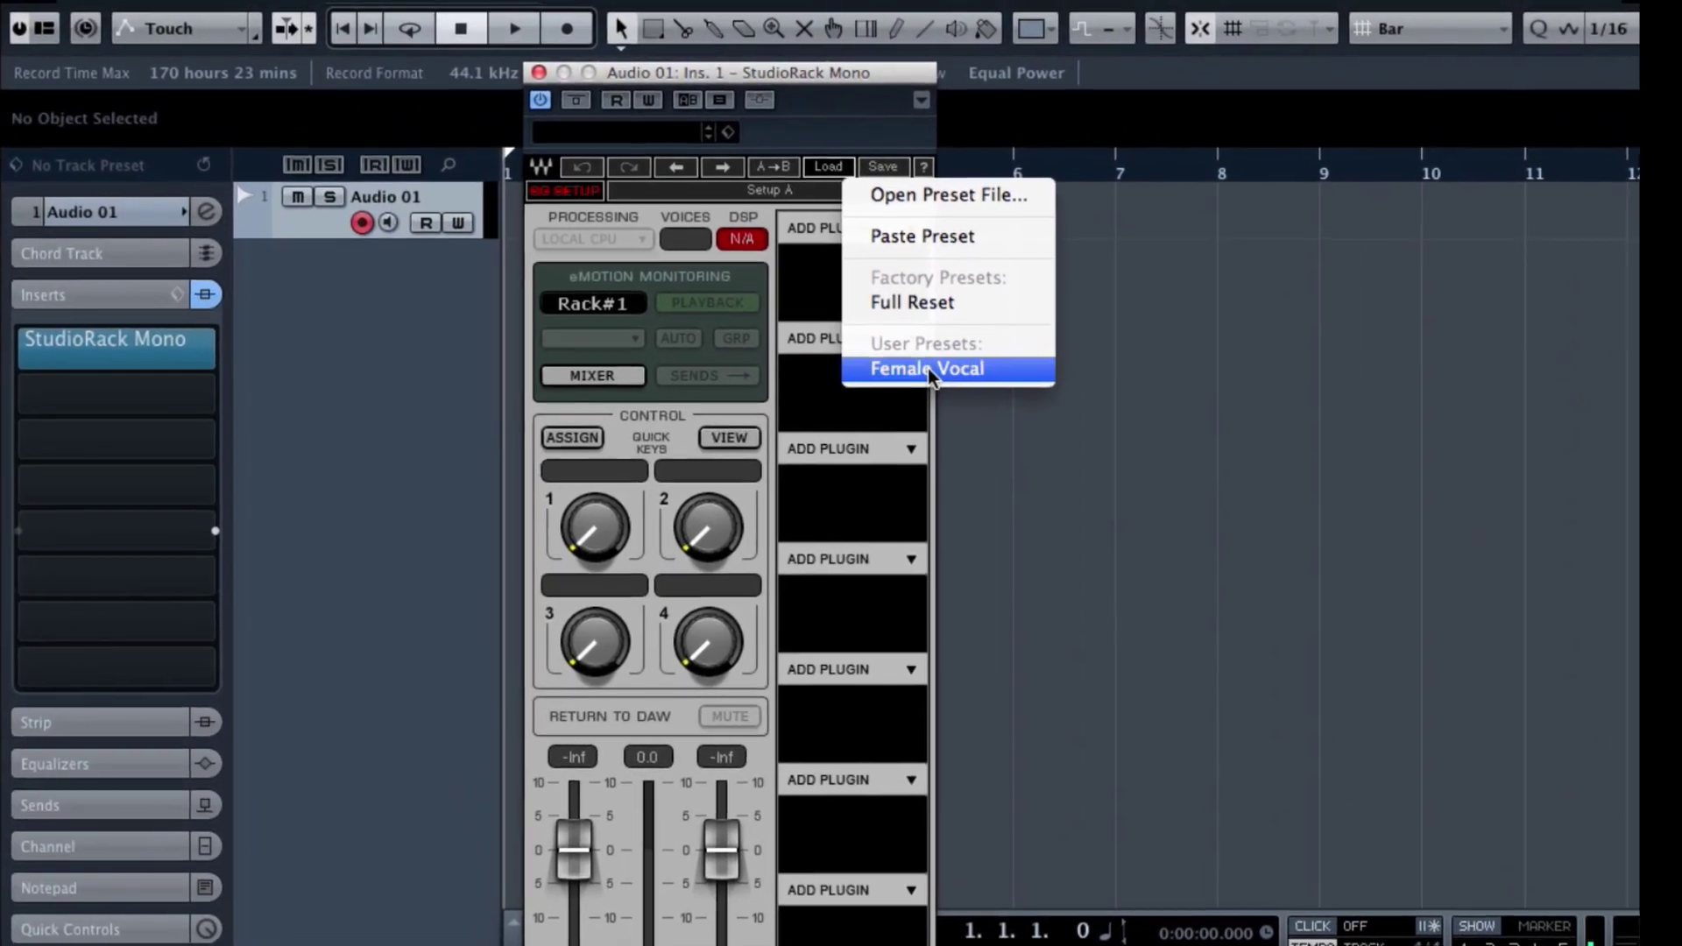
pyautogui.click(861, 332)
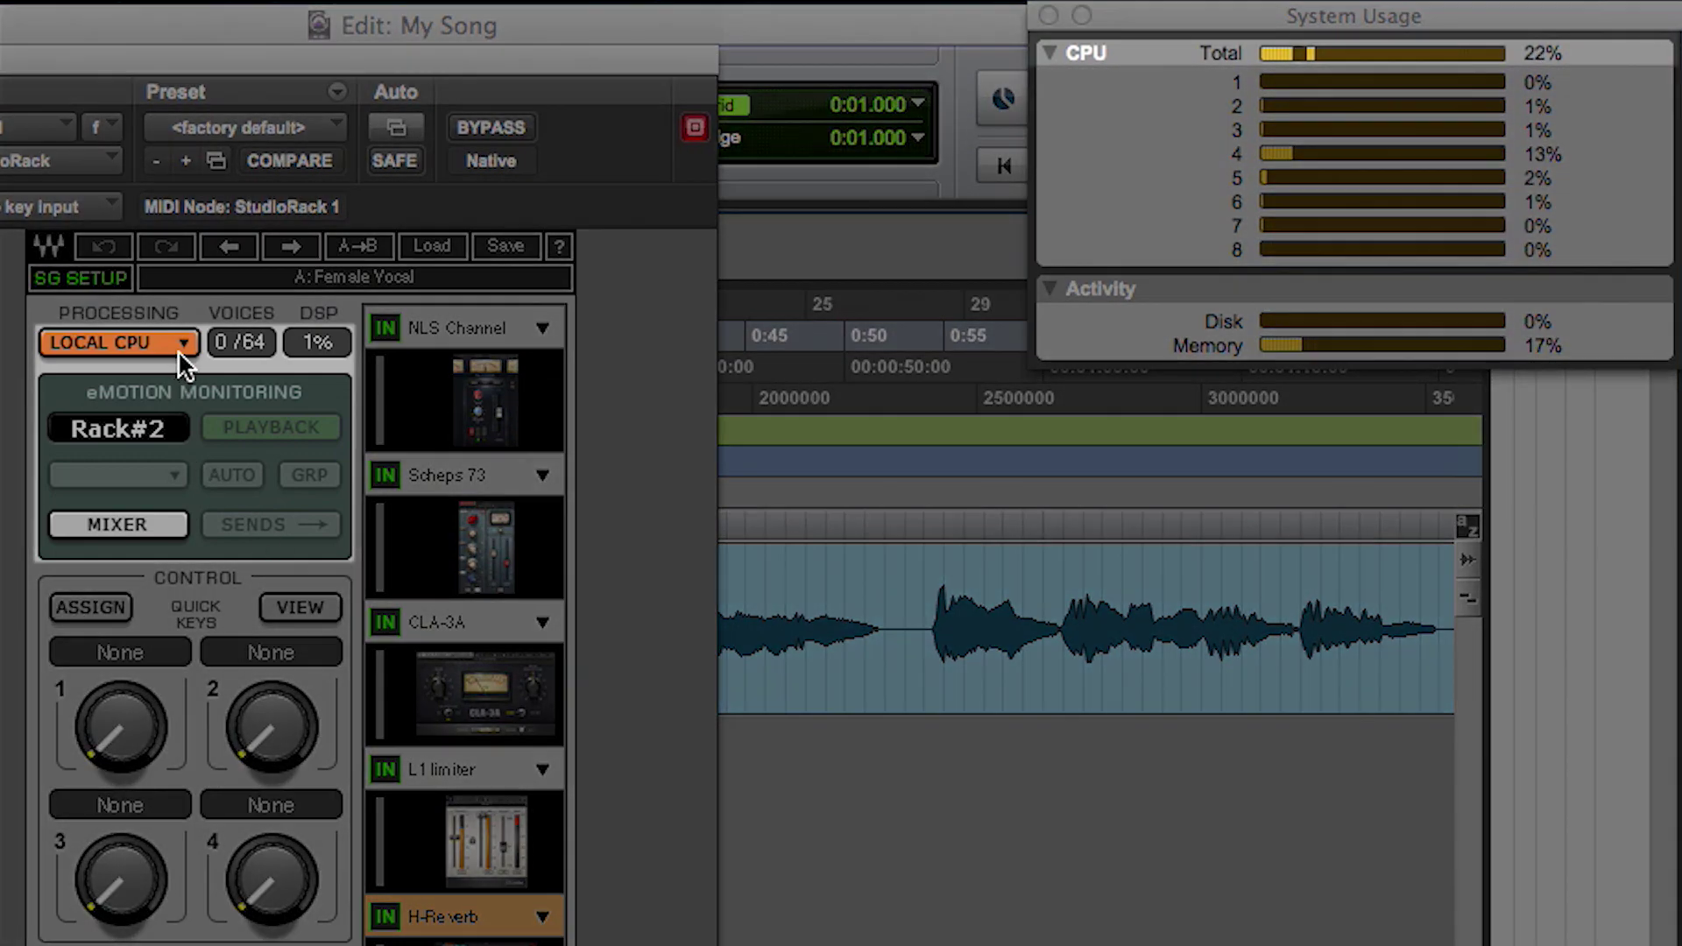
# Switch StudioRack processing from Local CPU to SoundGrid and copy the H-Reverb preset.
pyautogui.click(181, 346)
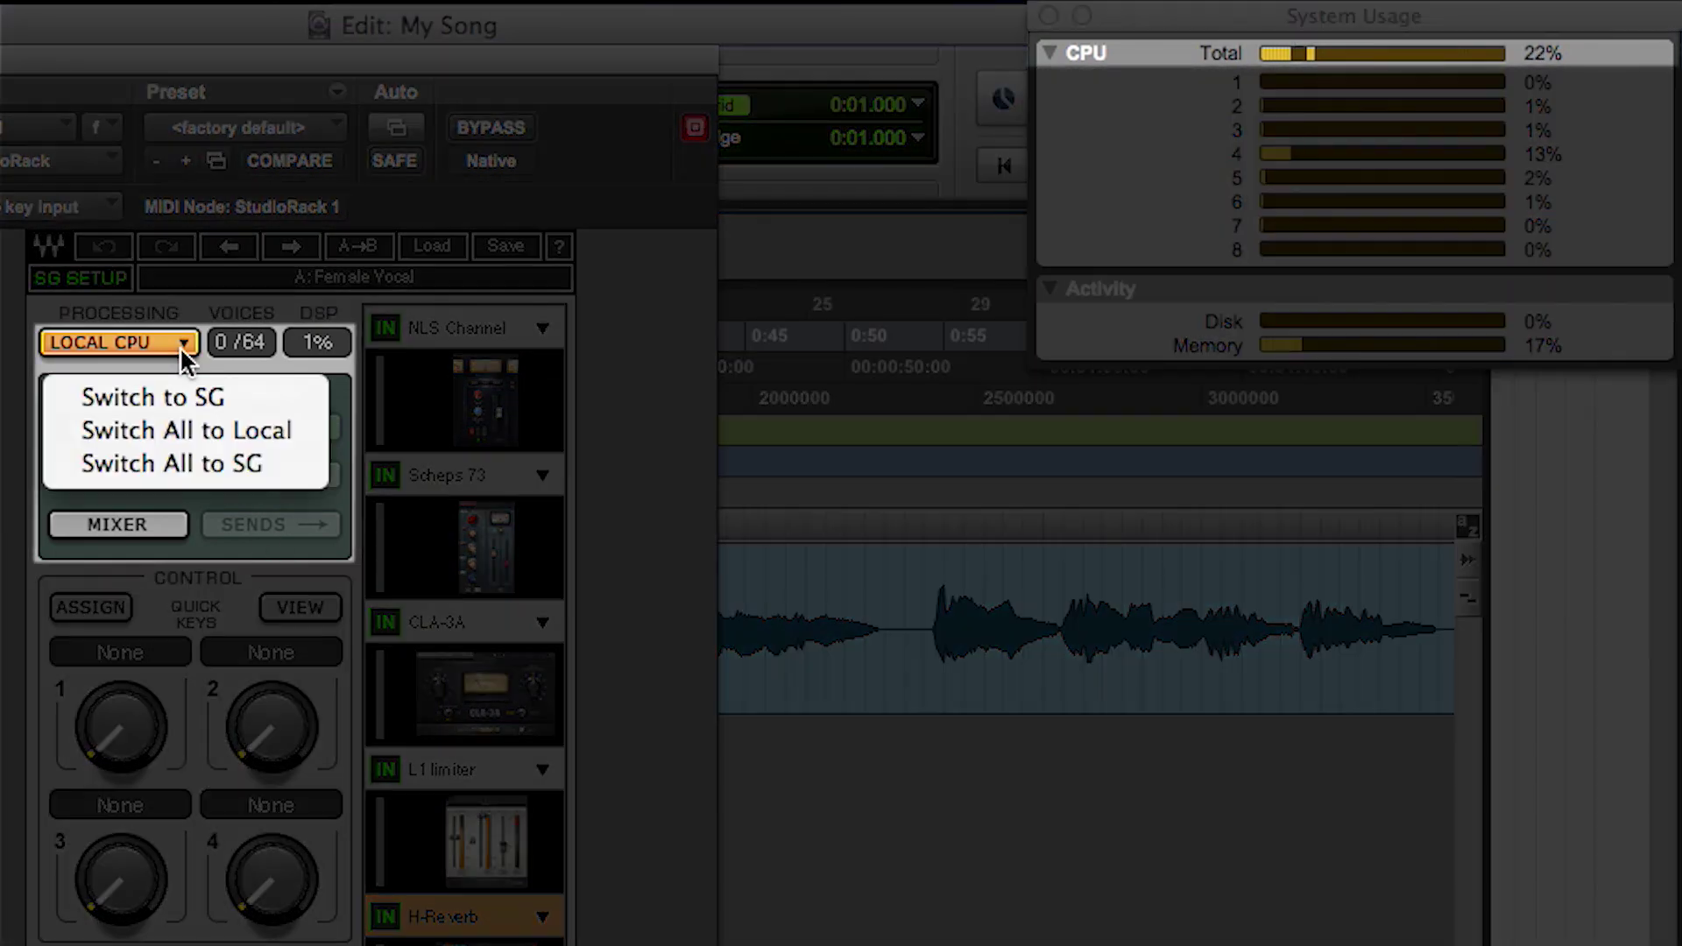
pyautogui.click(185, 398)
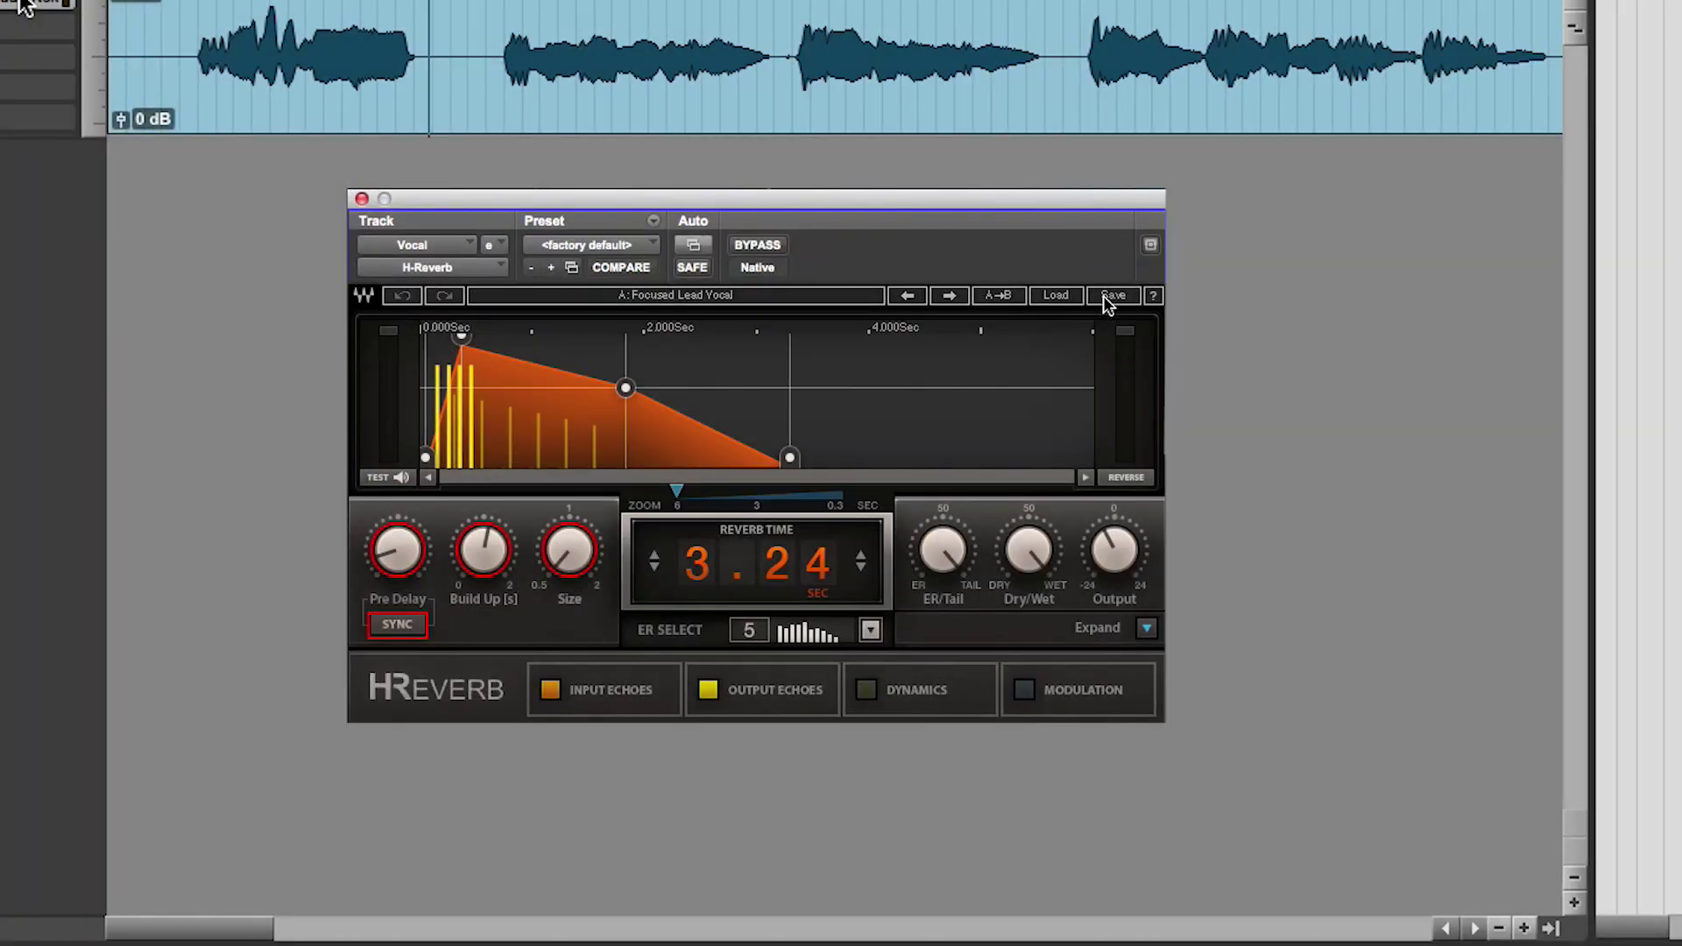
pyautogui.click(1102, 295)
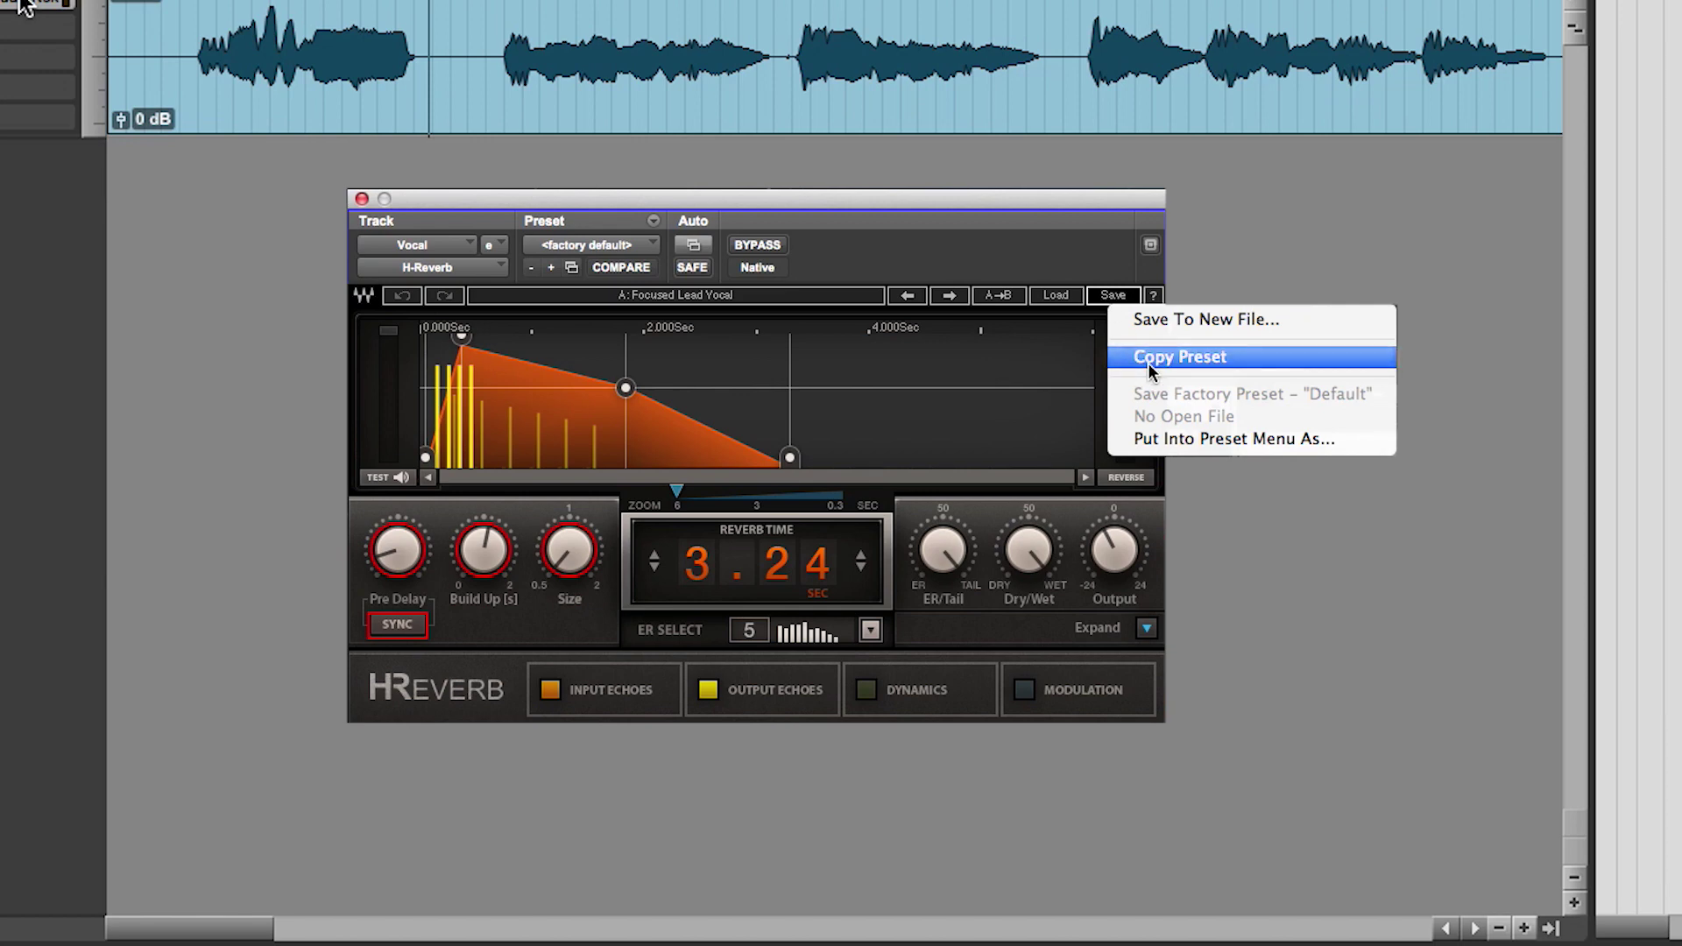
pyautogui.click(1147, 364)
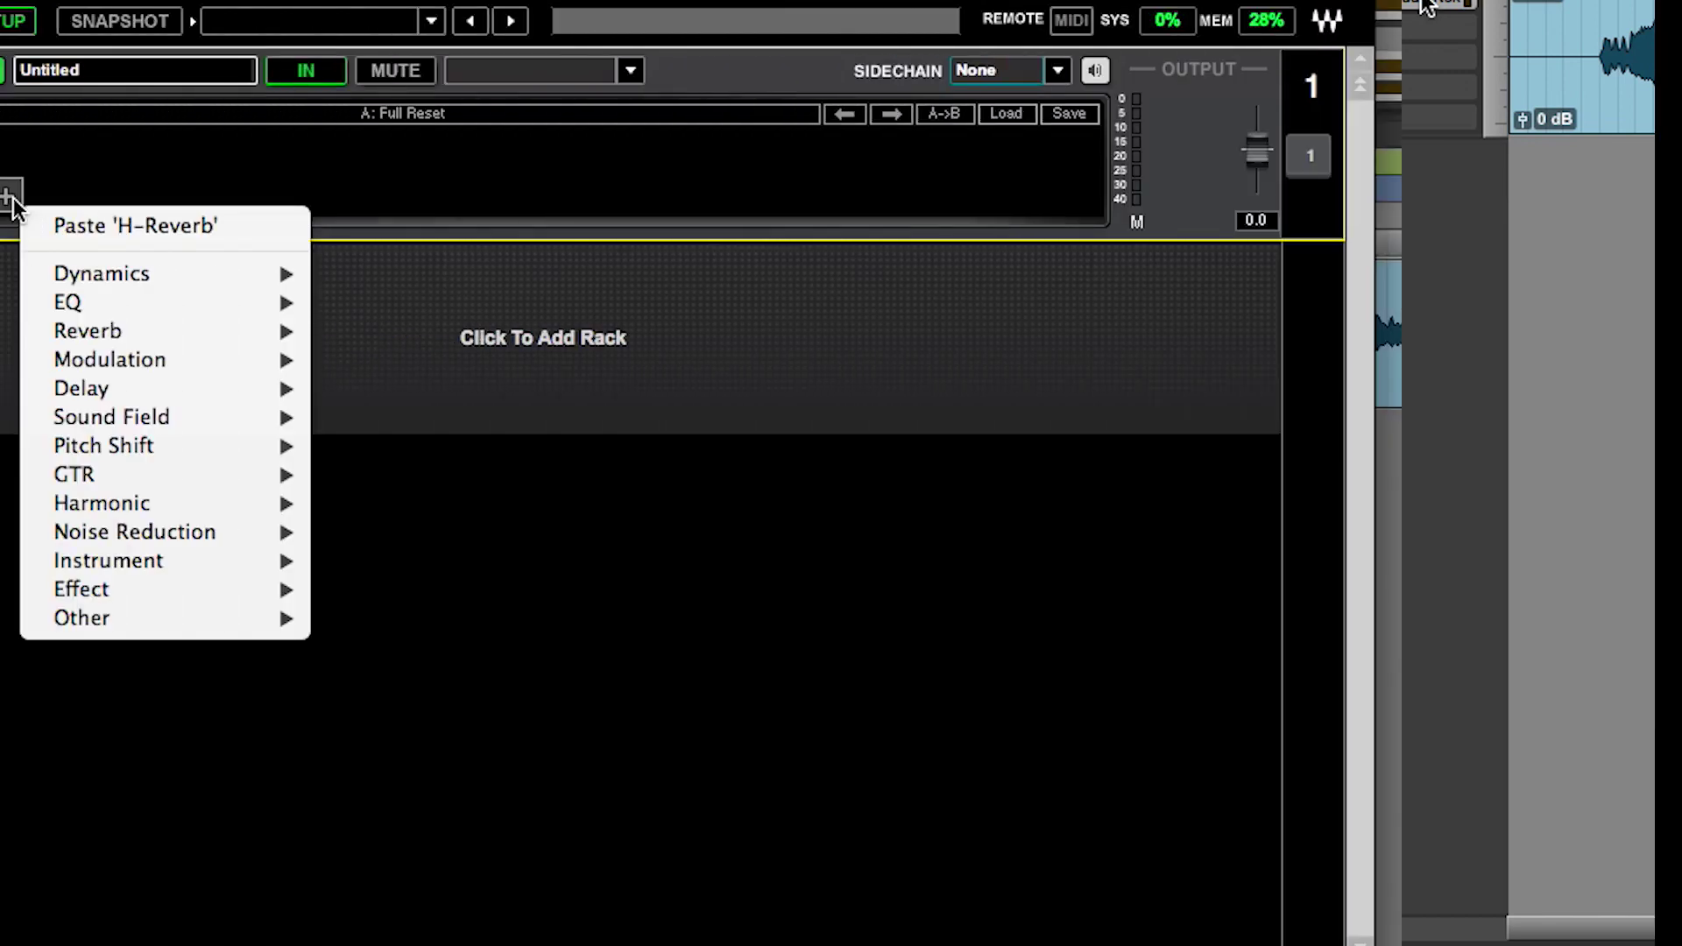
# Paste H-Reverb into MultiRack's empty rack and open its editor showing 3.24 sec.
pyautogui.click(373, 227)
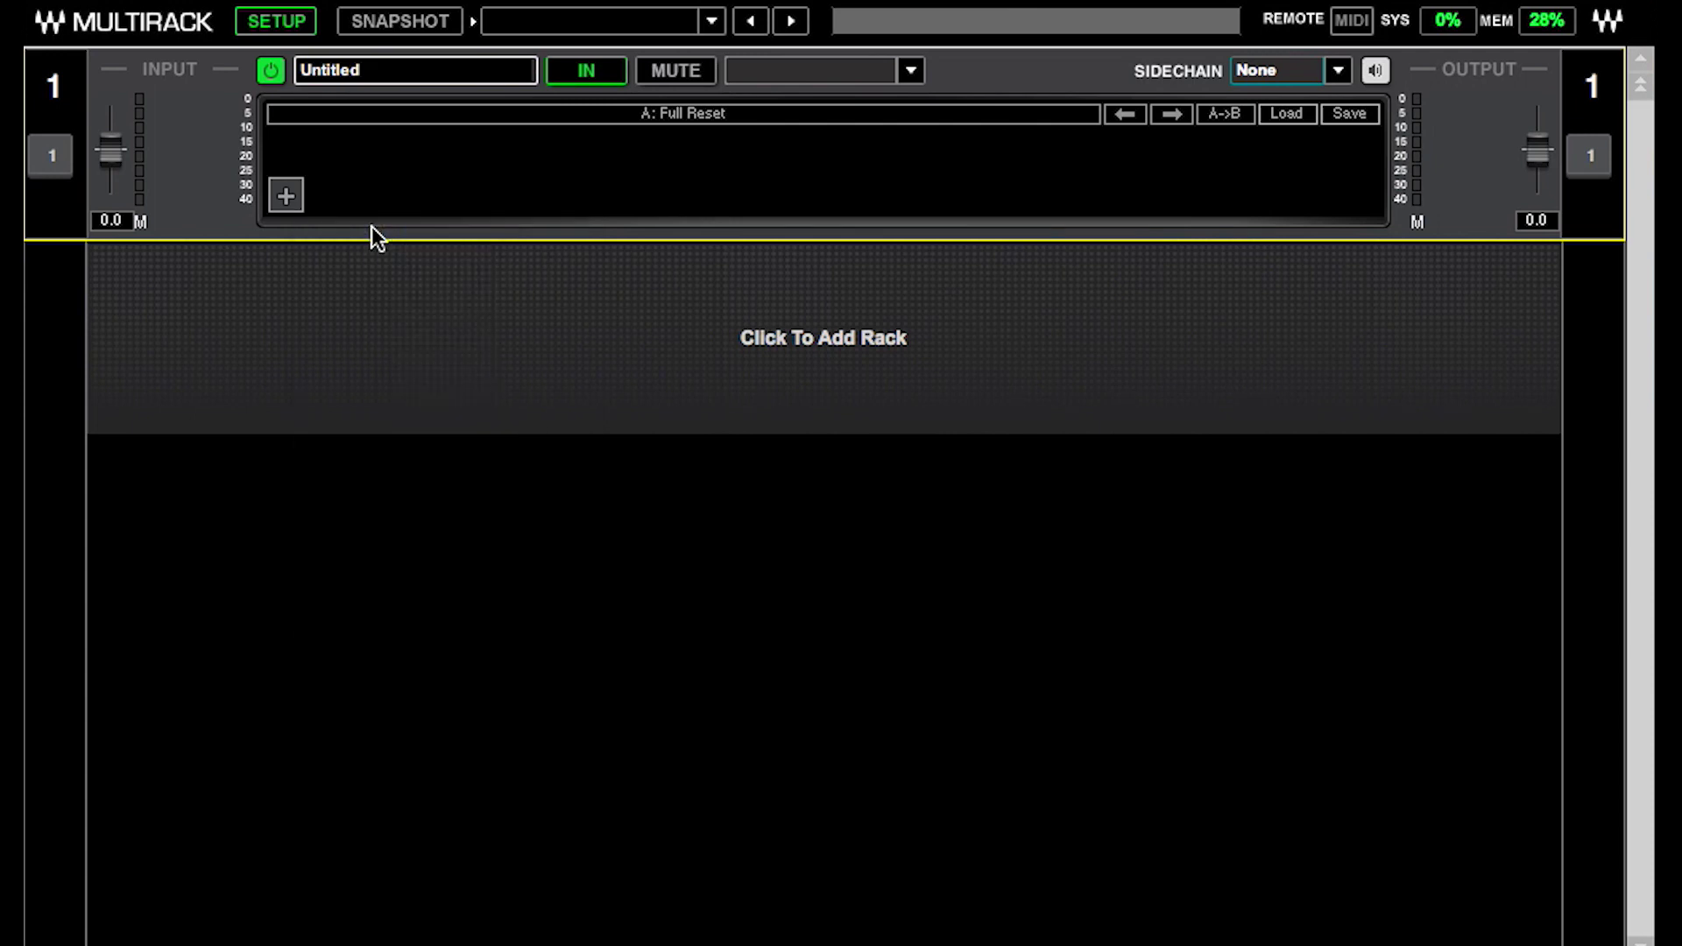
pyautogui.click(375, 187)
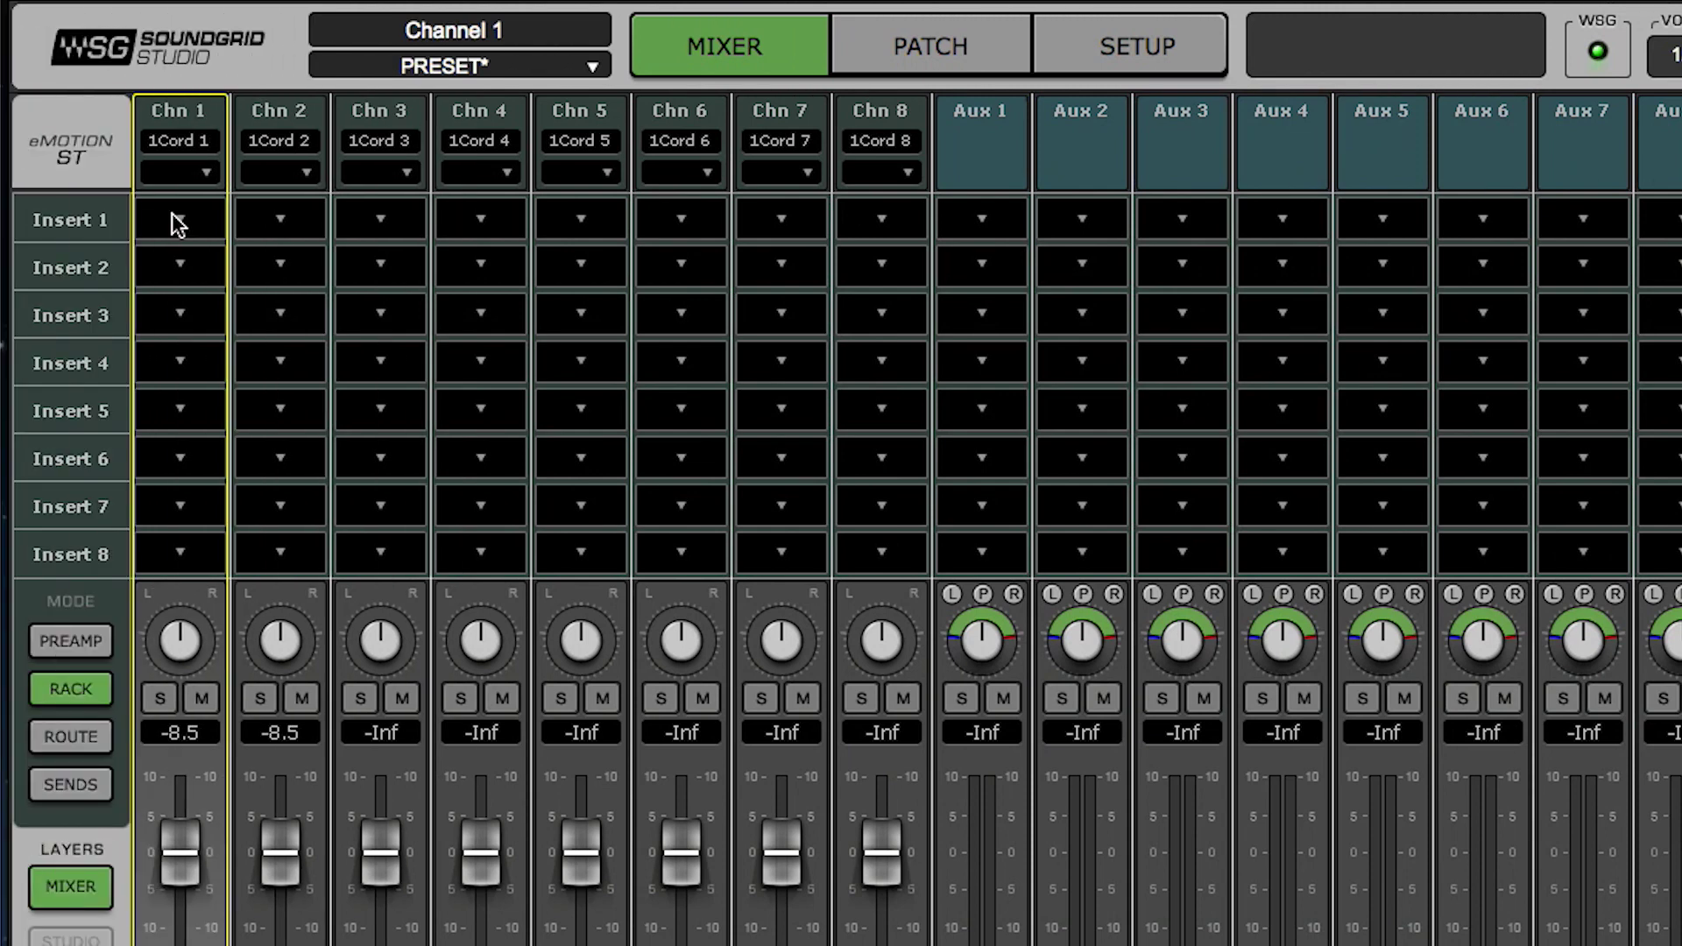
pyautogui.click(180, 223)
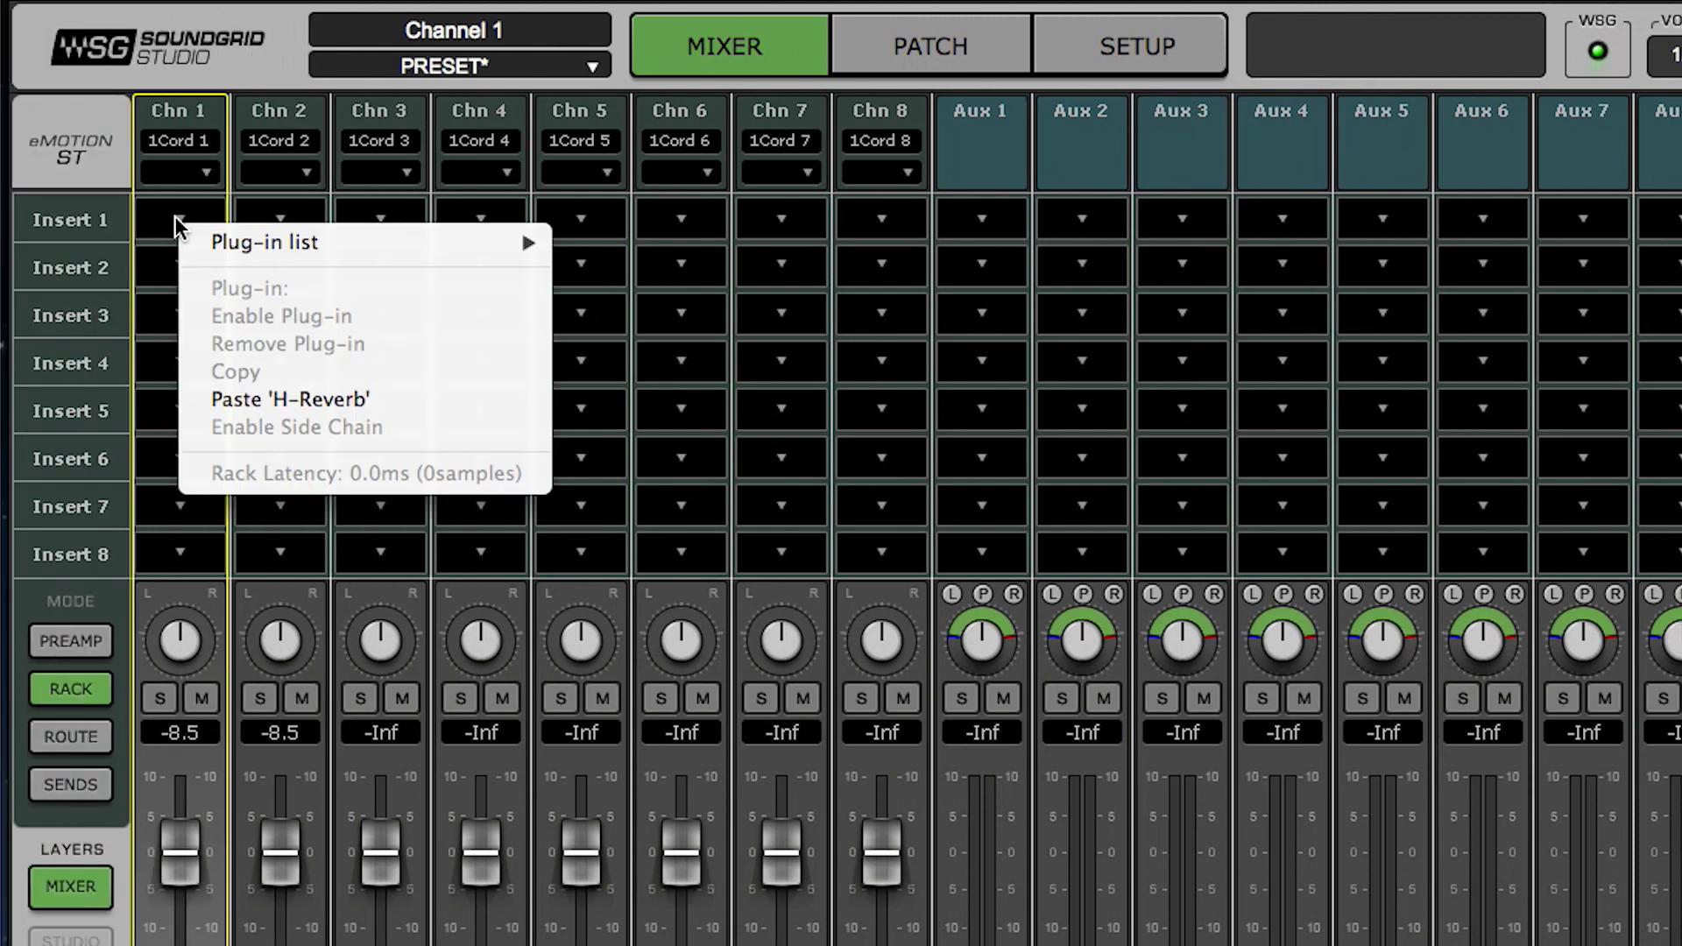
# Paste H-Reverb into Chn 1 Insert 1 and open it to verify 3.24 sec reverb time.
pyautogui.click(289, 400)
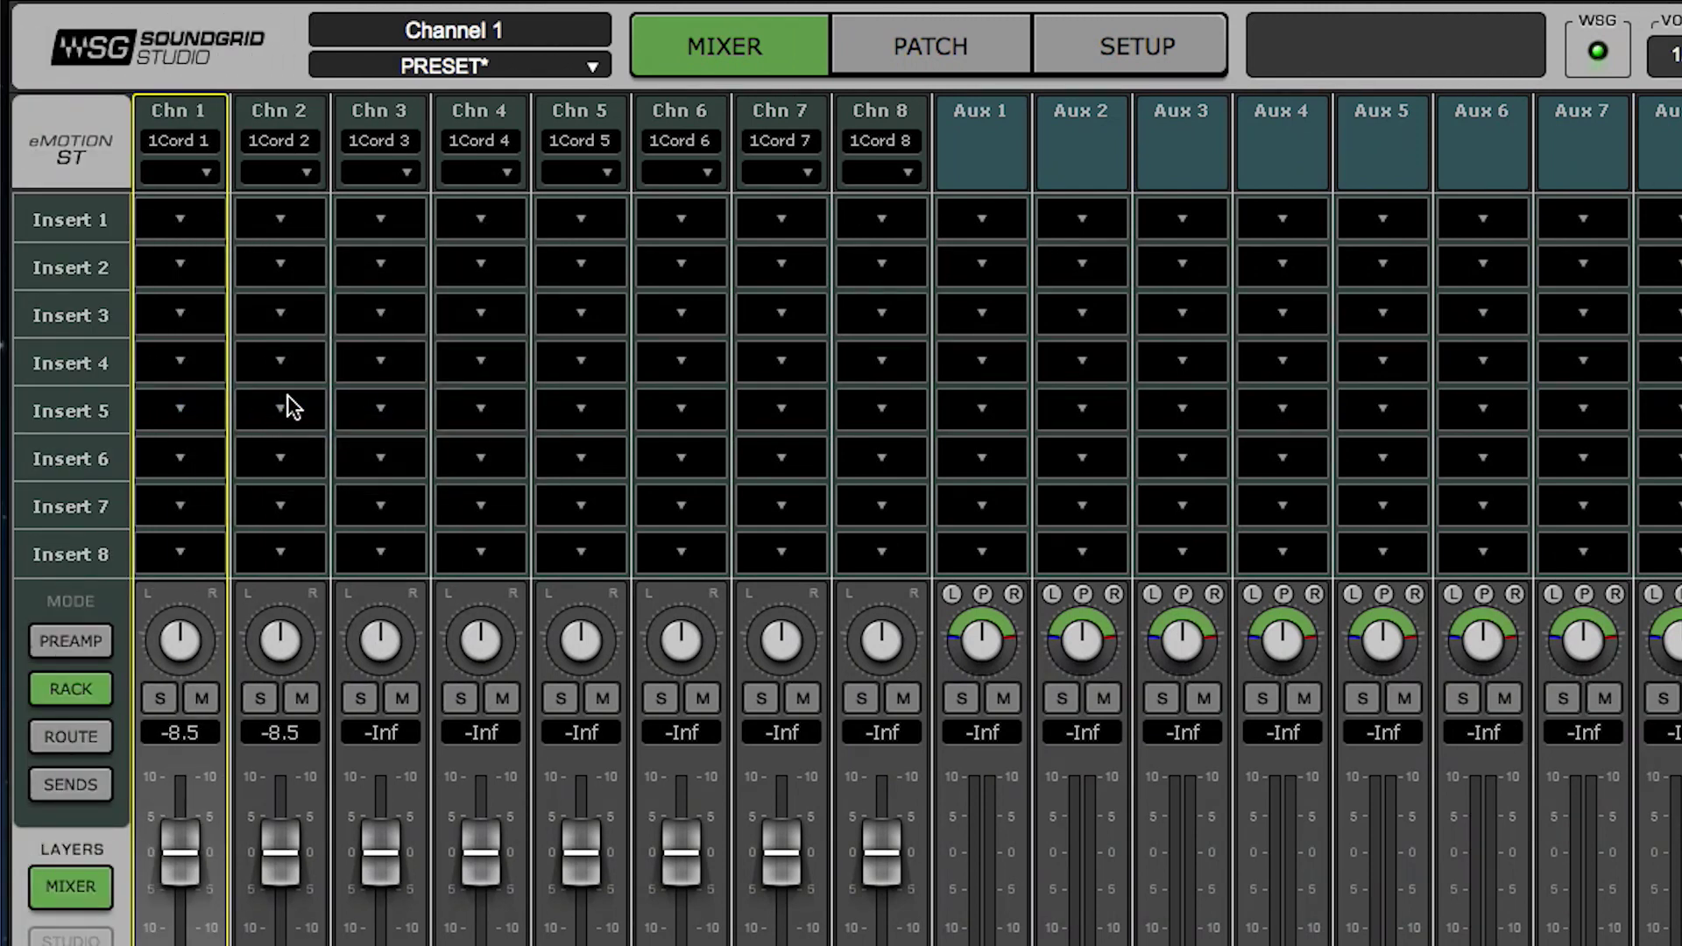
pyautogui.click(205, 231)
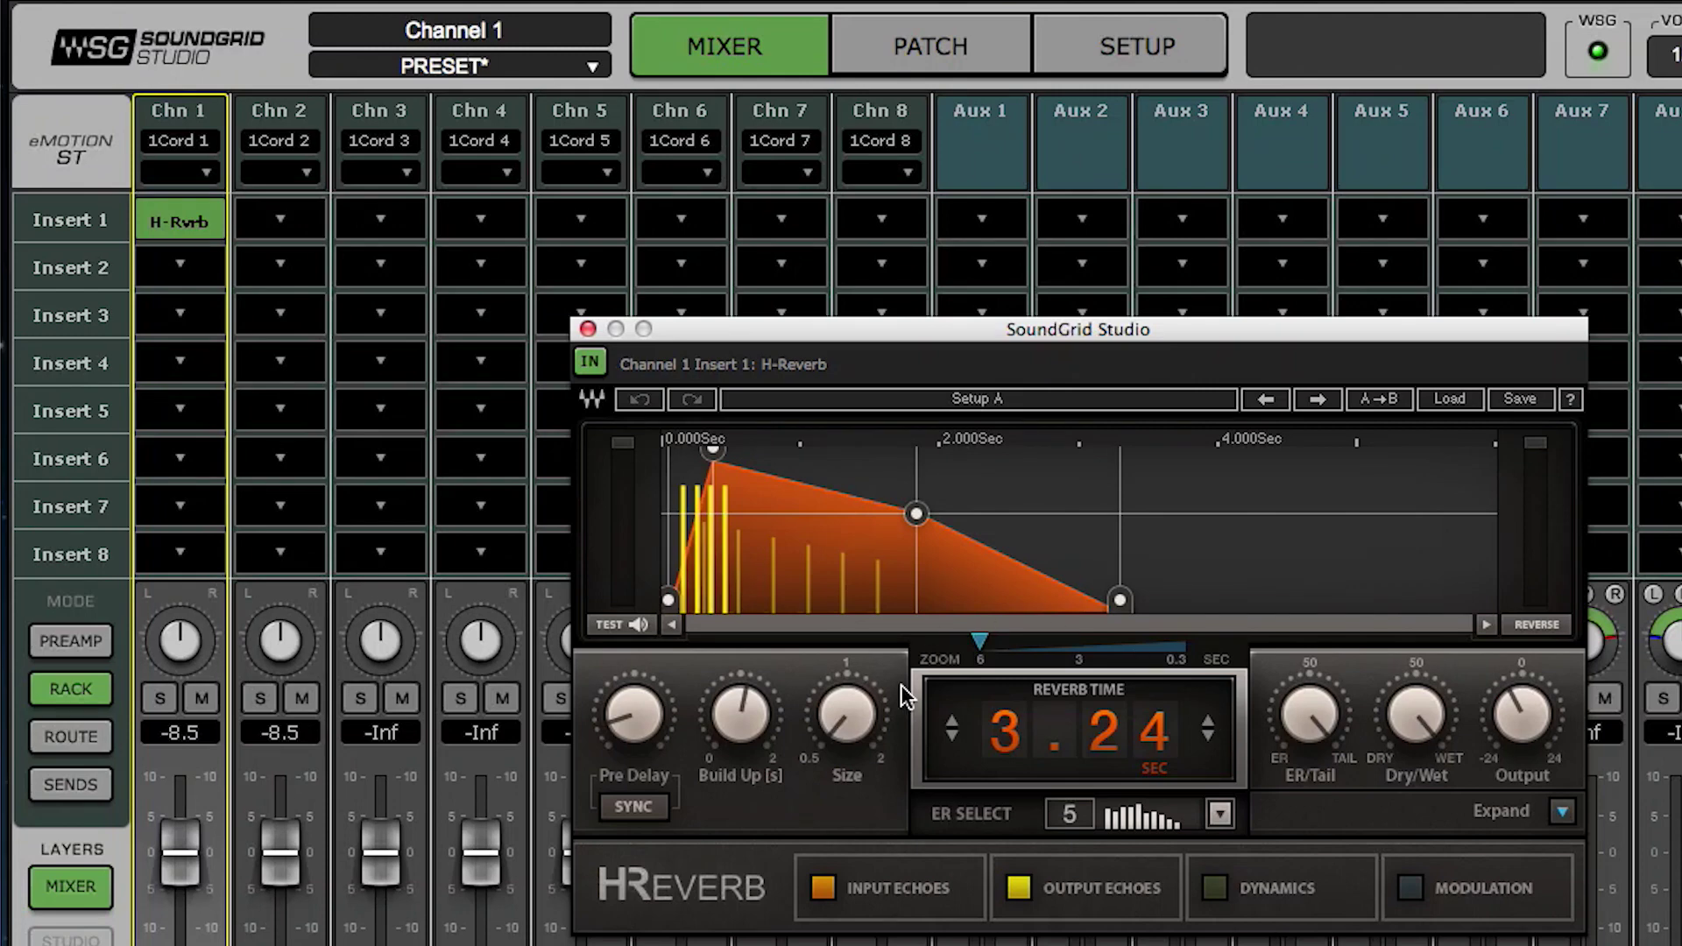